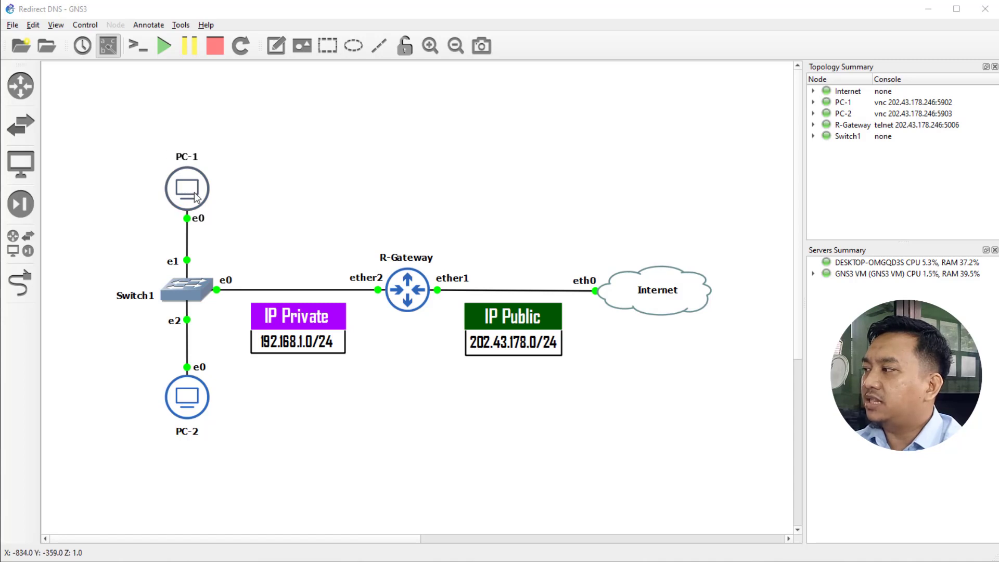
Open the PC-1 console beside the topology summary and launch Firefox there in a maximized window
{"action": "right_click", "coordinate": [186, 187]}
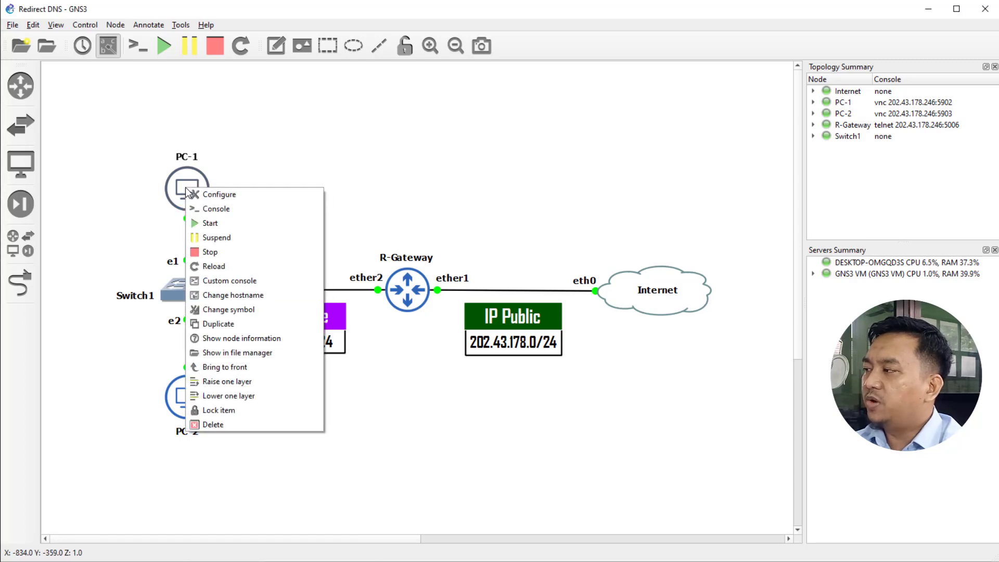
{"action": "left_click", "coordinate": [233, 210]}
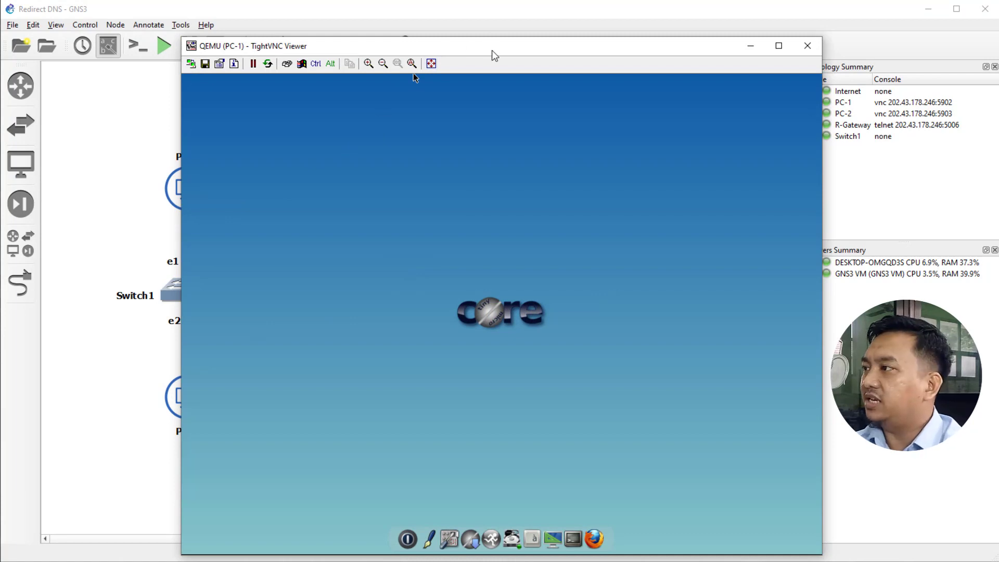
{"action": "left_click_drag", "start_coordinate": [503, 51], "coordinate": [362, 46]}
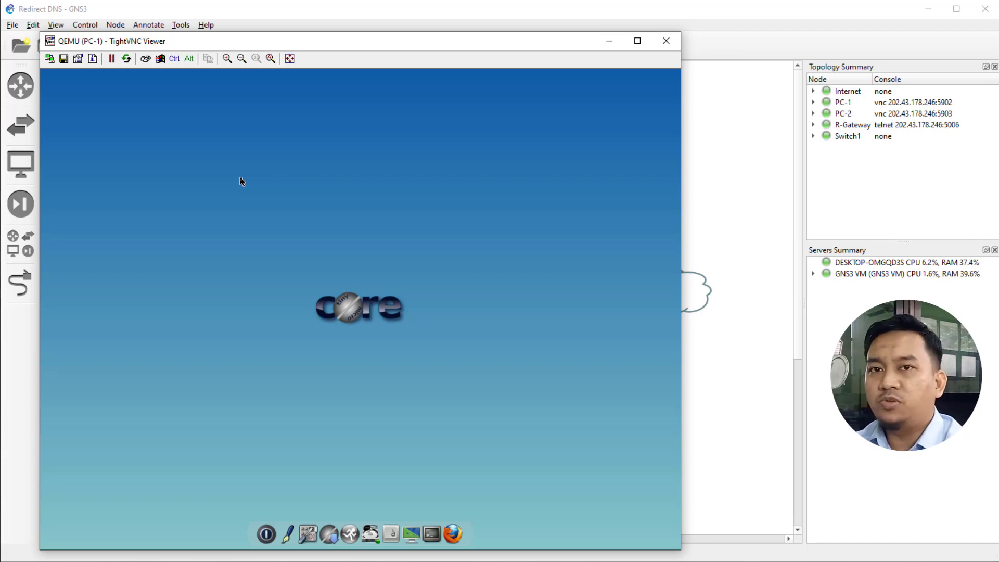
{"action": "left_click", "coordinate": [457, 528]}
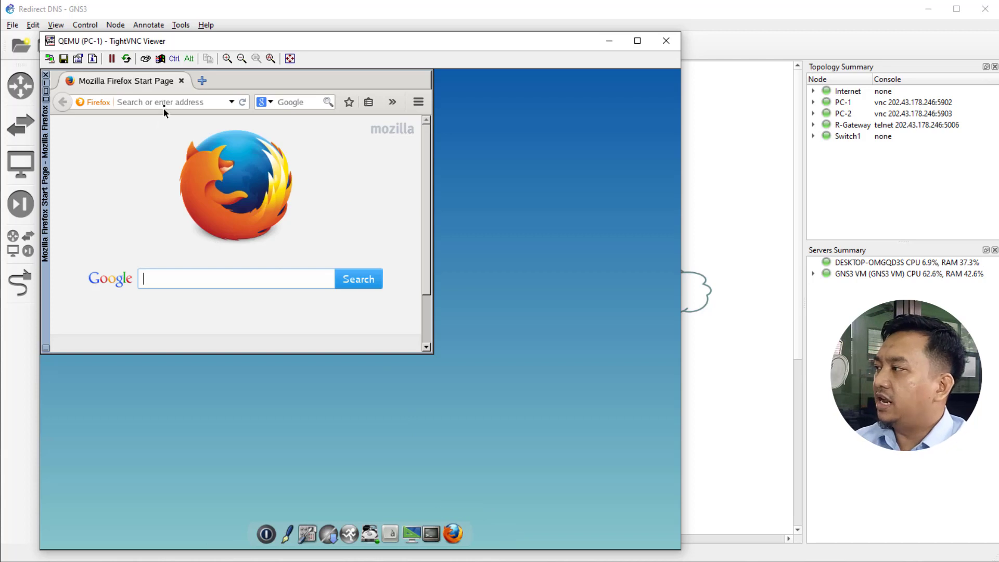
{"action": "left_click", "coordinate": [46, 99]}
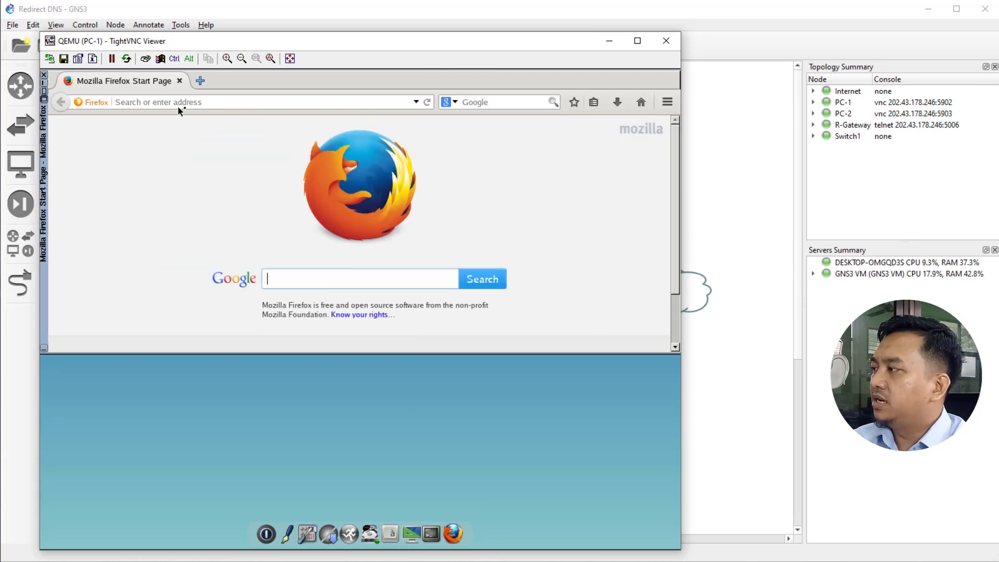
Test PC-1's internet access by loading google.com, closing the browser and minimizing the console after the check
{"action": "left_click", "coordinate": [190, 100]}
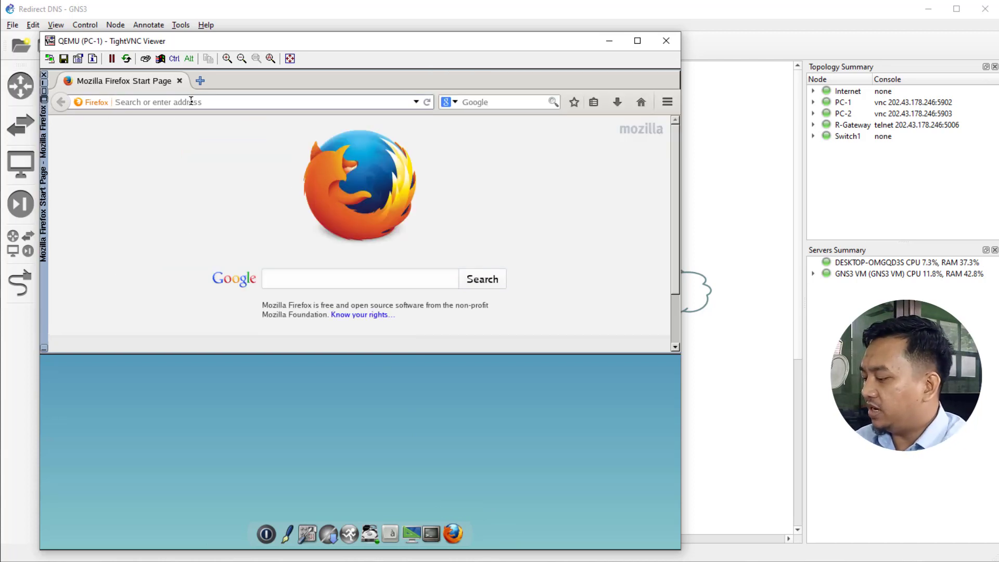
{"action": "type", "text": "google."}
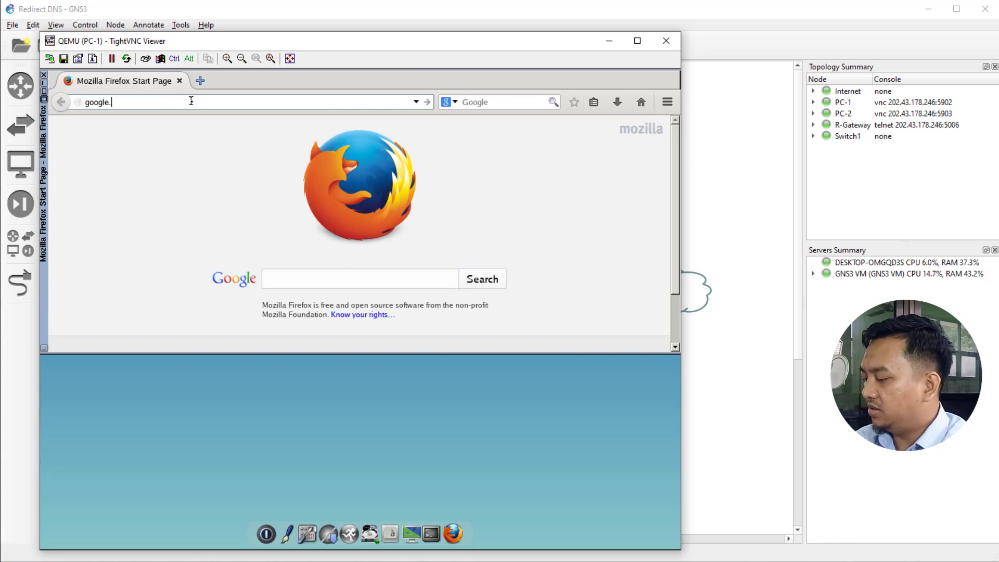
{"action": "type", "text": "com"}
{"action": "key", "text": "Return"}
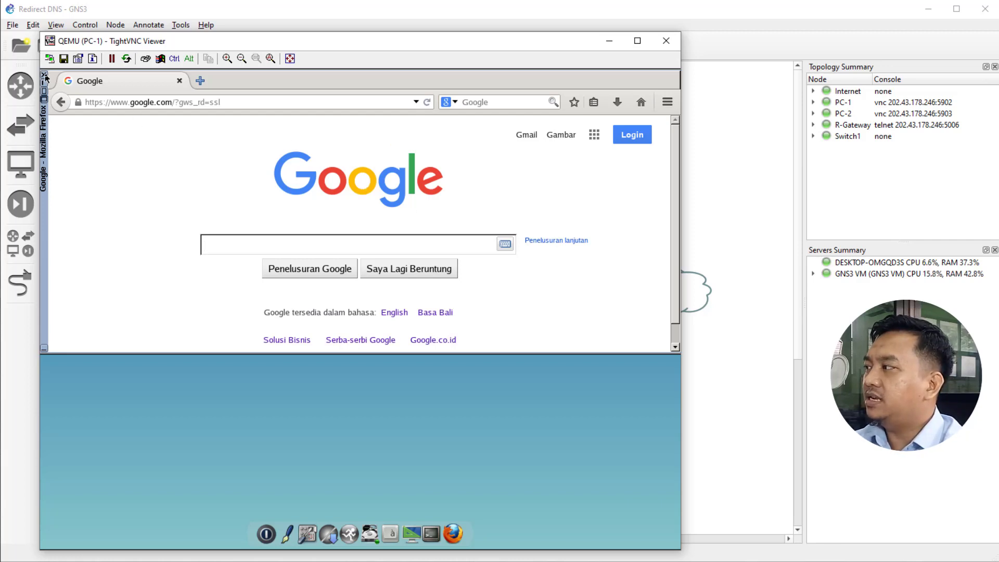
{"action": "left_click", "coordinate": [44, 75]}
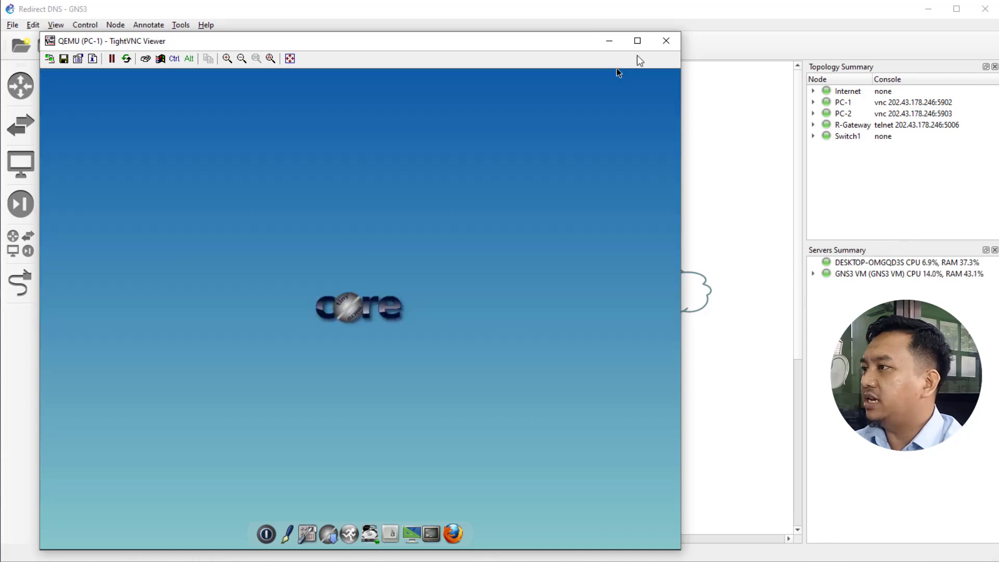
{"action": "left_click", "coordinate": [610, 40]}
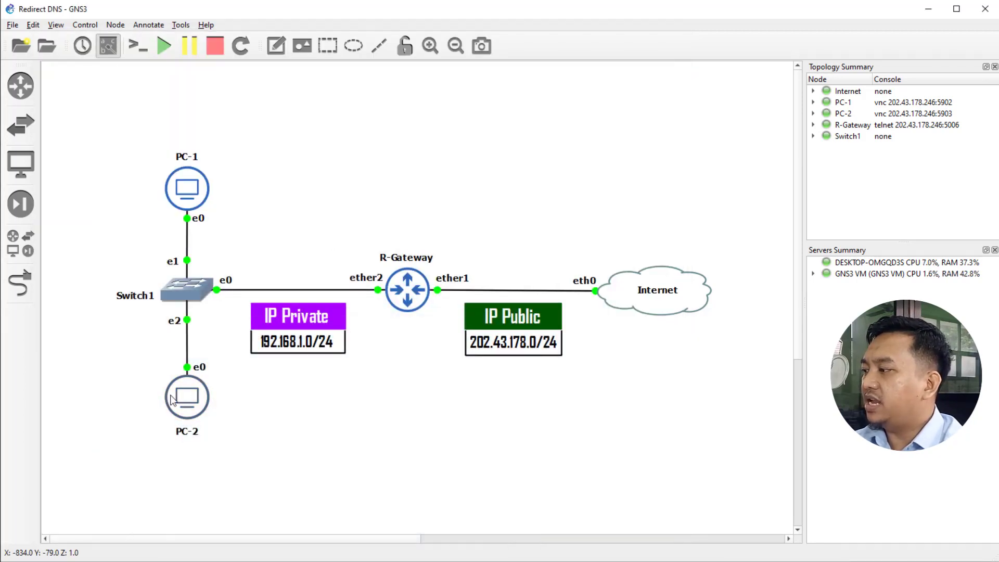
Open the PC-2 console beside the topology summary and launch Firefox there in a maximized window
{"action": "right_click", "coordinate": [188, 396]}
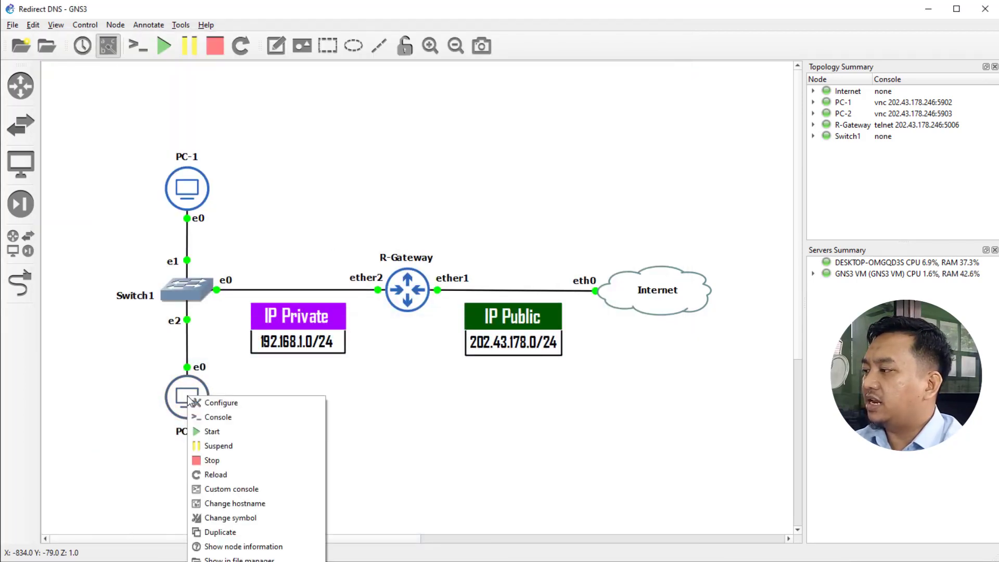
{"action": "left_click", "coordinate": [219, 417]}
{"action": "left_click_drag", "start_coordinate": [457, 47], "coordinate": [314, 42]}
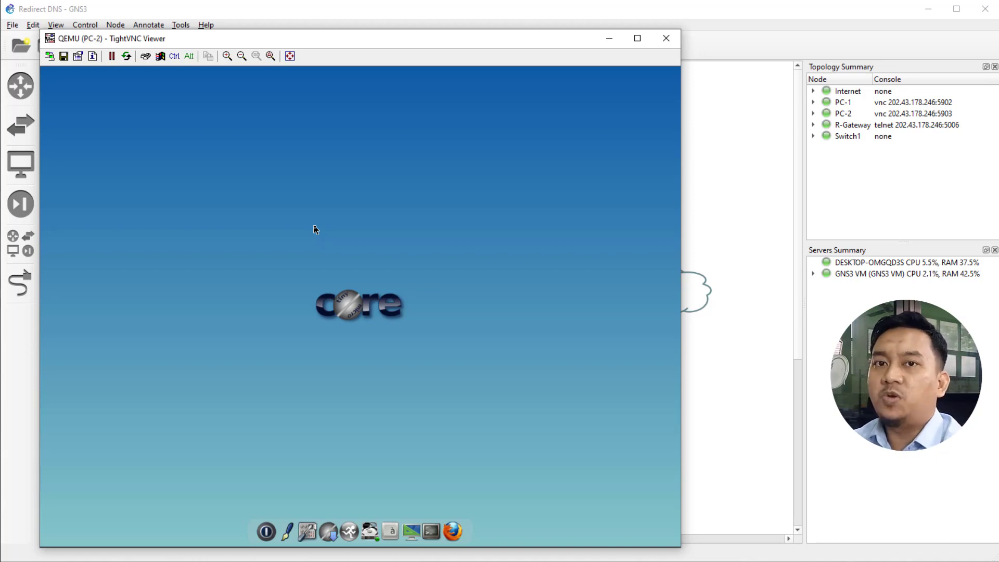
{"action": "left_click", "coordinate": [458, 526]}
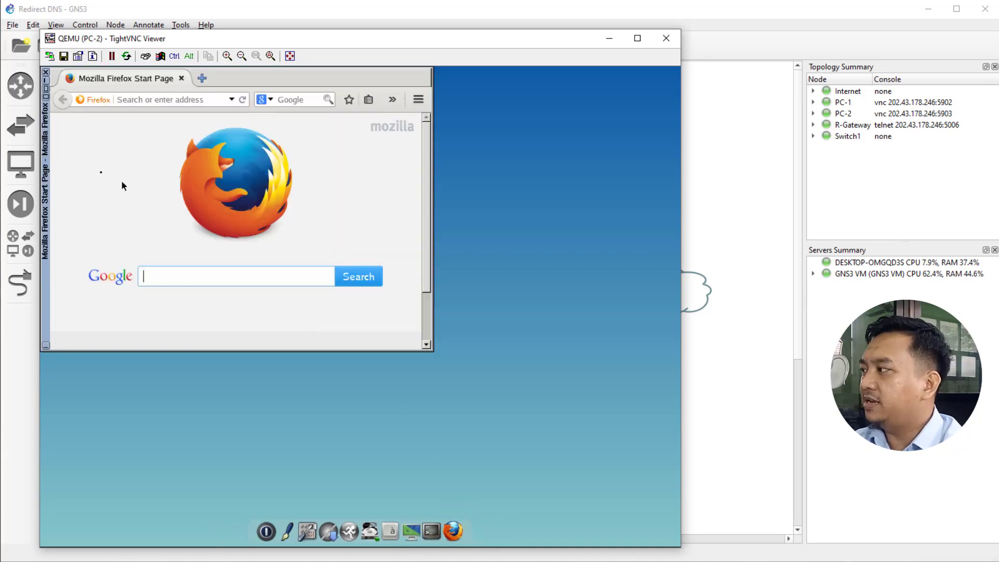
{"action": "left_click", "coordinate": [46, 96]}
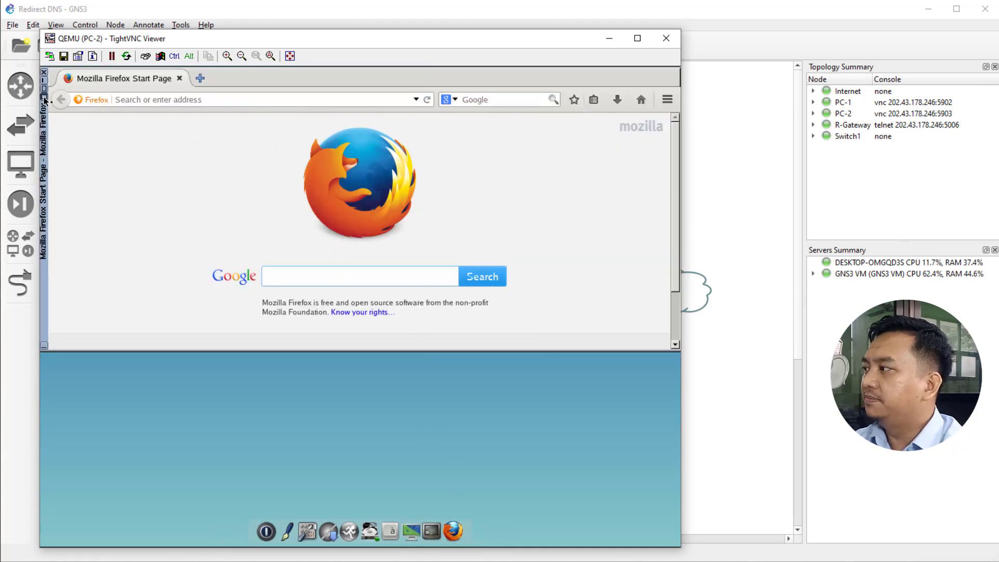
Test PC-2's internet access by loading google.com, closing both the browser and the console after the check
{"action": "left_click", "coordinate": [174, 99]}
{"action": "type", "text": "google"}
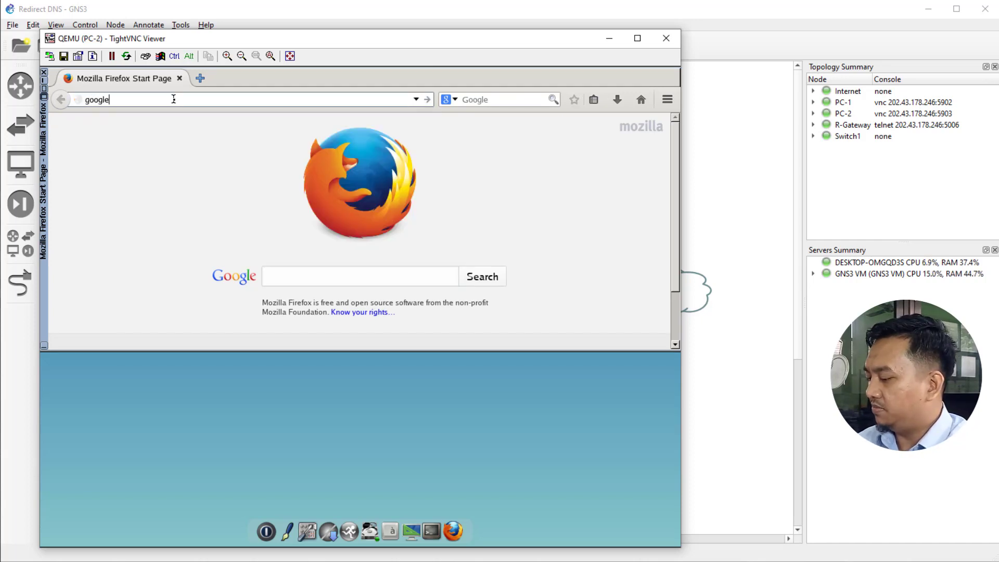
{"action": "type", "text": ".com"}
{"action": "key", "text": "Return"}
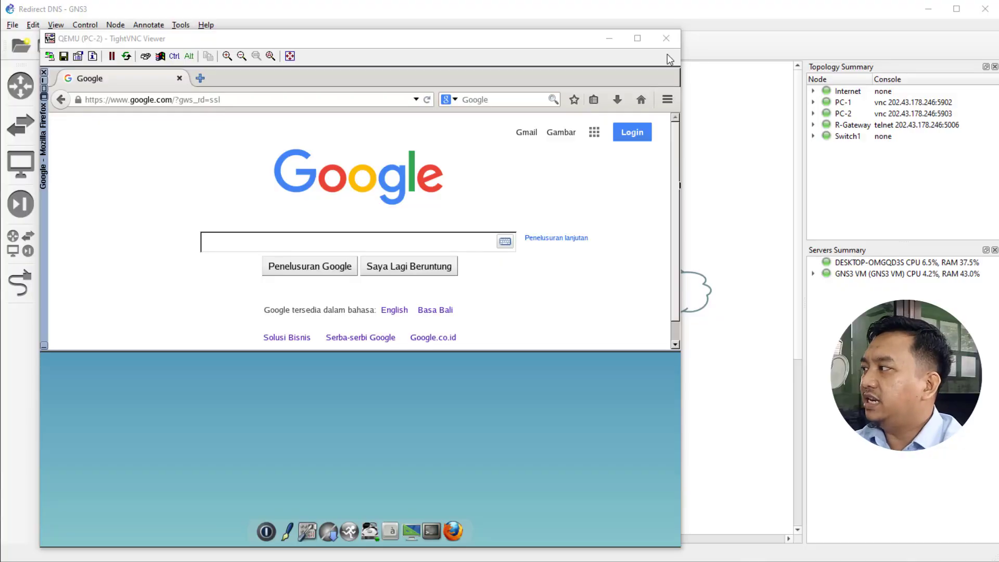
{"action": "left_click", "coordinate": [45, 77]}
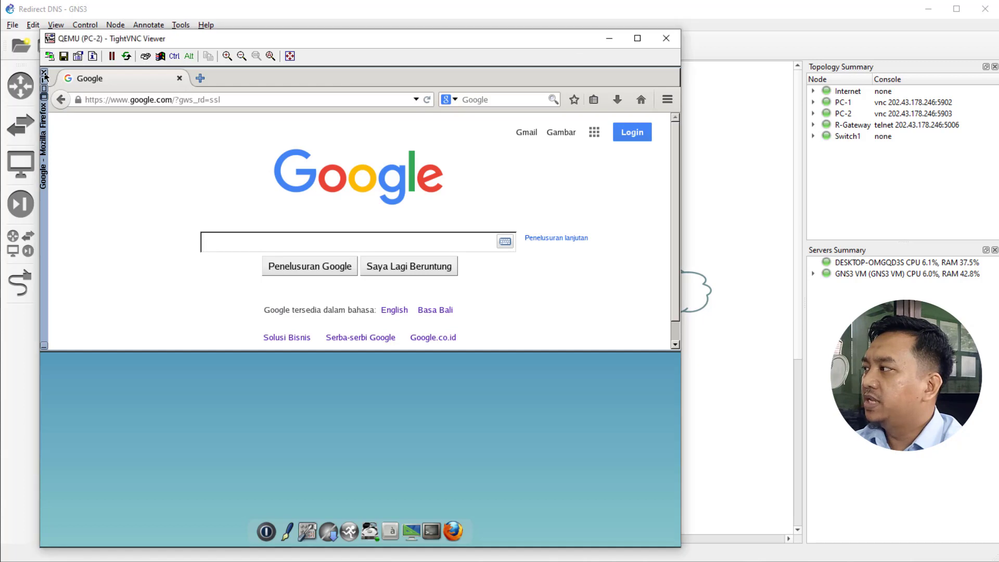
{"action": "left_click", "coordinate": [44, 73]}
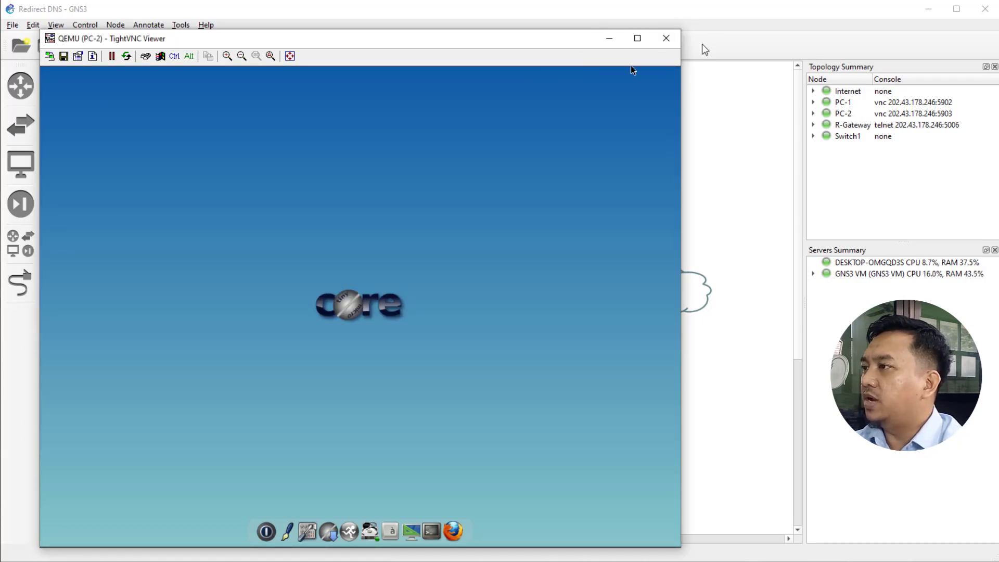
{"action": "left_click", "coordinate": [665, 38]}
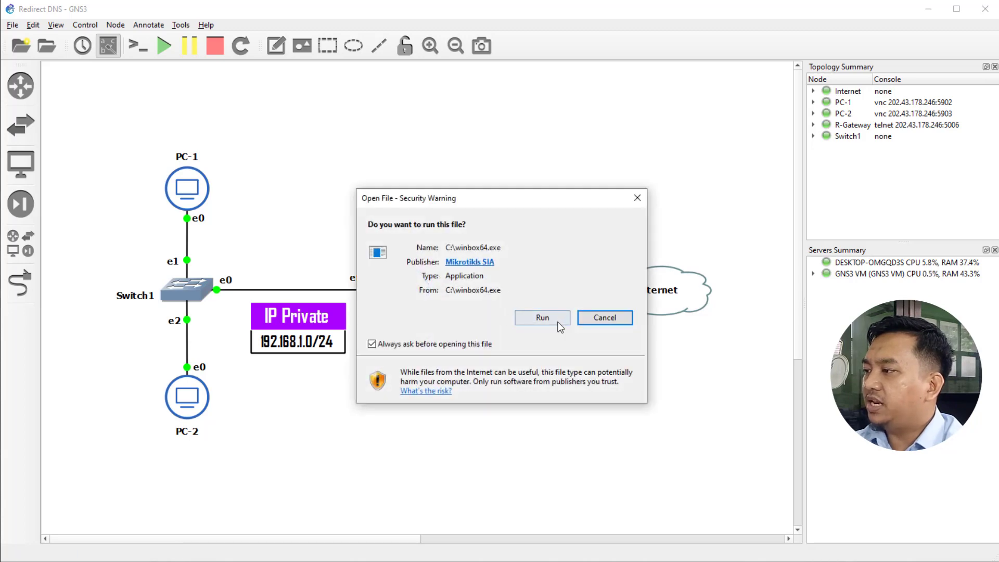
Run winbox64.exe, refresh the neighbor list and connect to R-Gateway as admin with the password left blank
{"action": "left_click", "coordinate": [542, 318]}
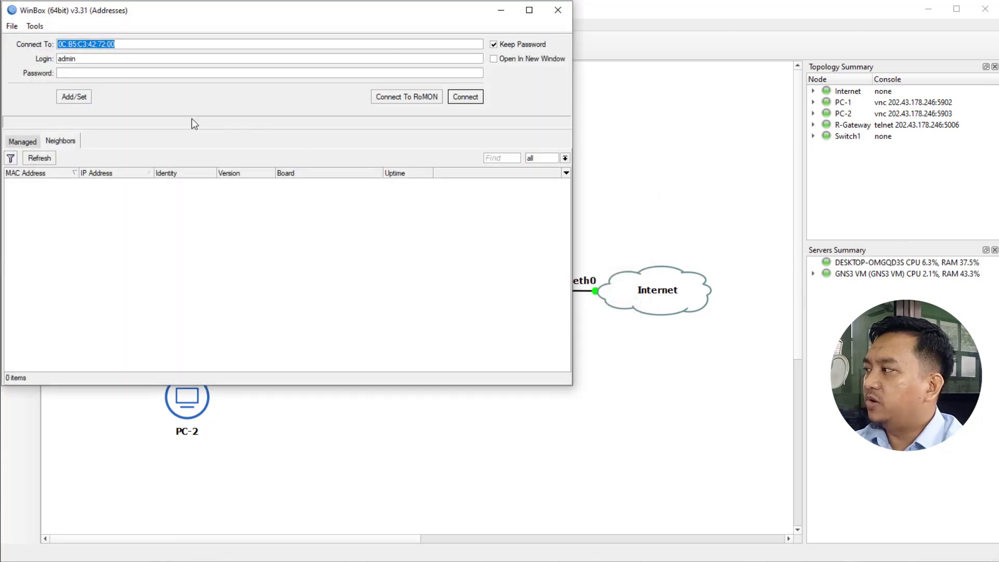
{"action": "left_click", "coordinate": [41, 158]}
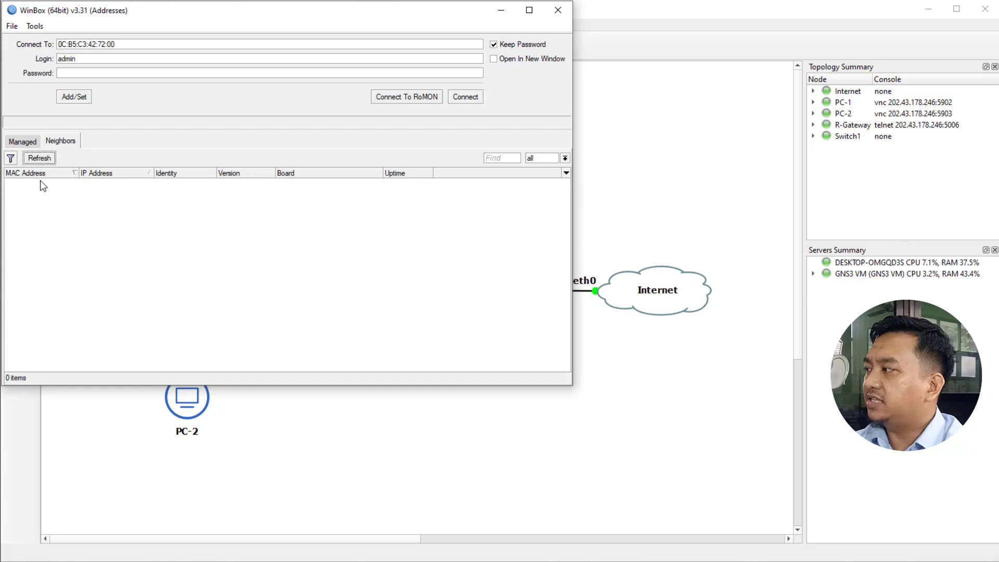
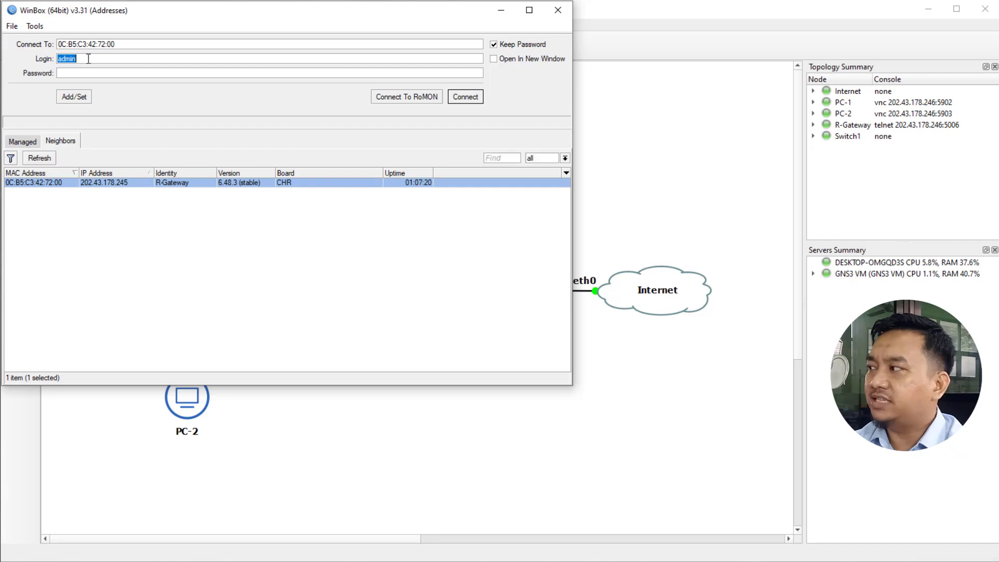
{"action": "left_click", "coordinate": [72, 73]}
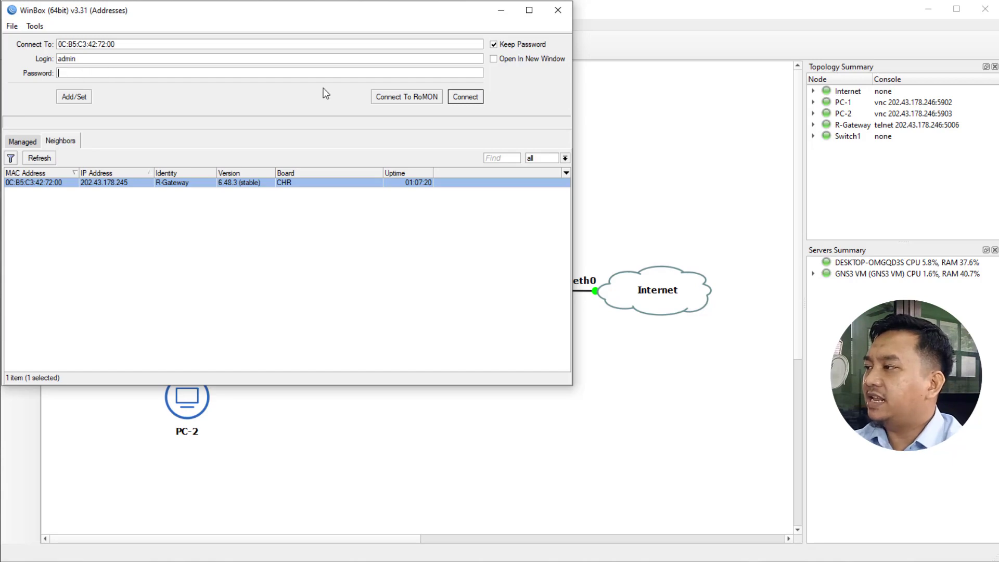
{"action": "left_click", "coordinate": [470, 99]}
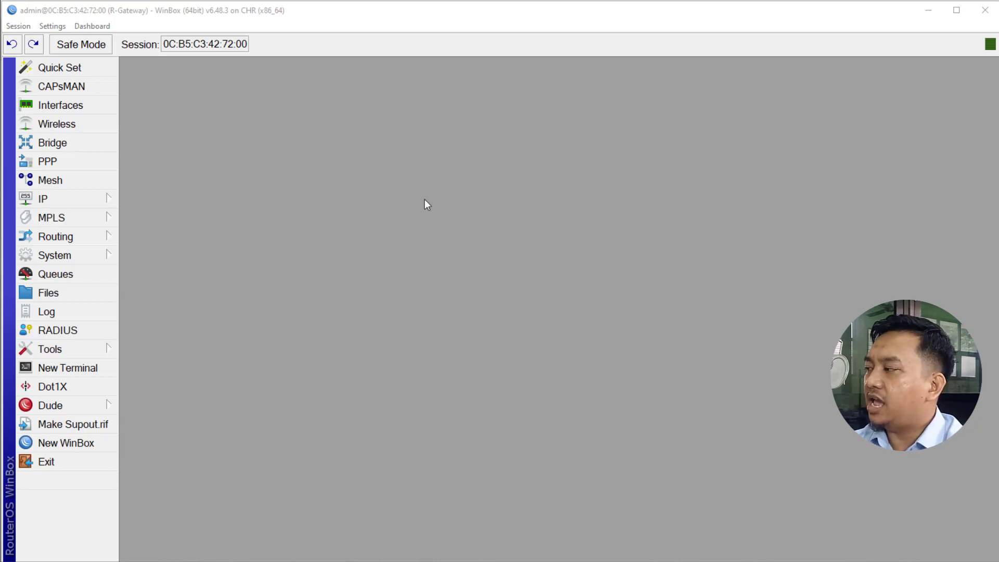
Review the DNS cache records in R-Gateway's IP DNS settings and flush the cache
{"action": "left_click", "coordinate": [54, 199]}
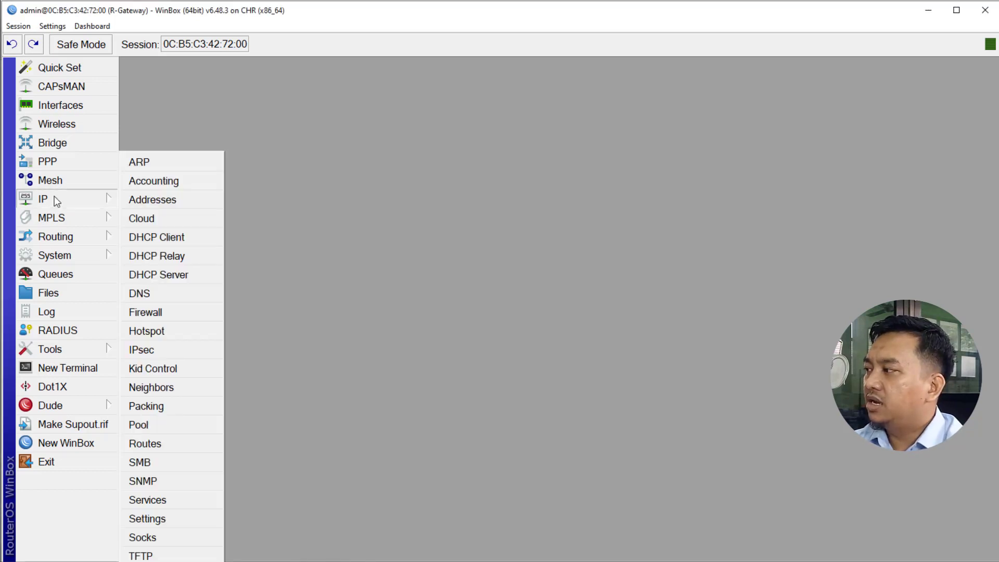
{"action": "left_click", "coordinate": [169, 292]}
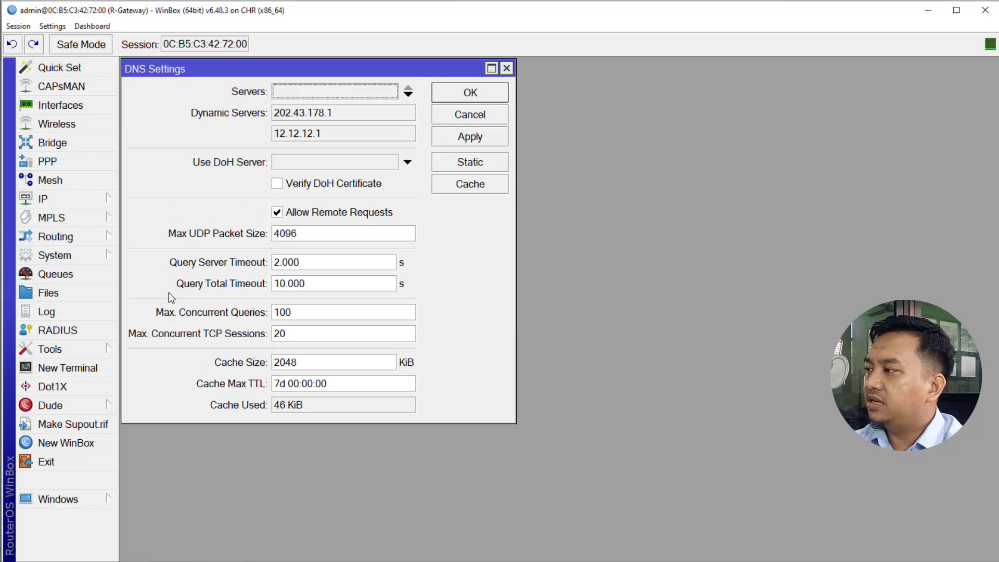
{"action": "left_click", "coordinate": [475, 186]}
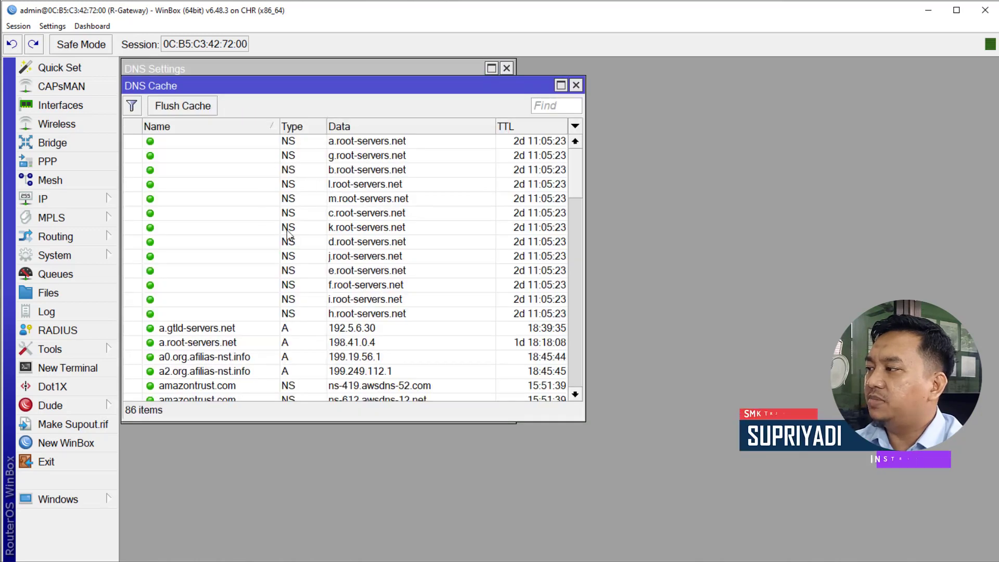
{"action": "left_click", "coordinate": [321, 214]}
{"action": "scroll", "coordinate": [321, 214], "scroll_direction": "down", "scroll_amount": 3}
{"action": "scroll", "coordinate": [322, 220], "scroll_direction": "down", "scroll_amount": 2}
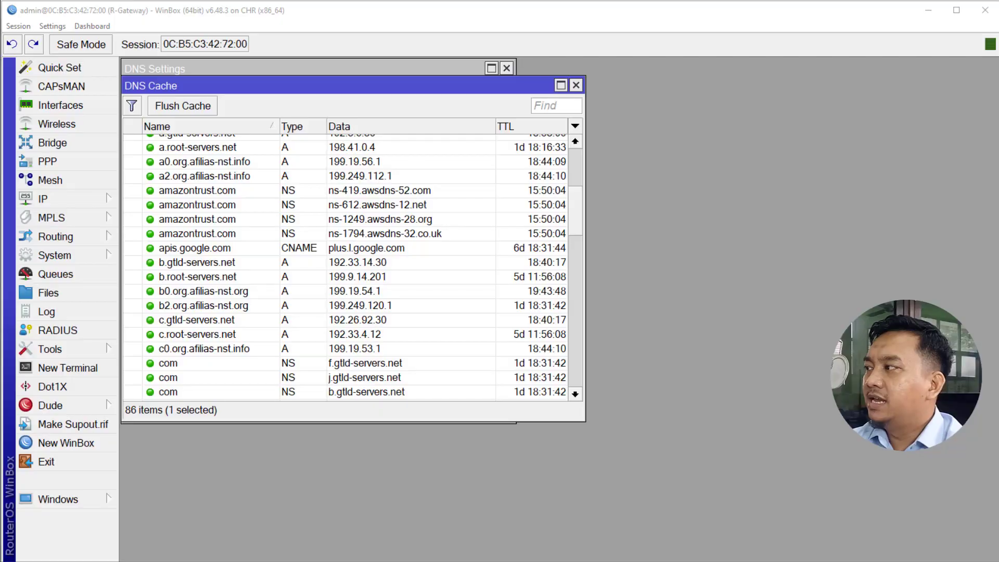
{"action": "left_click", "coordinate": [191, 107]}
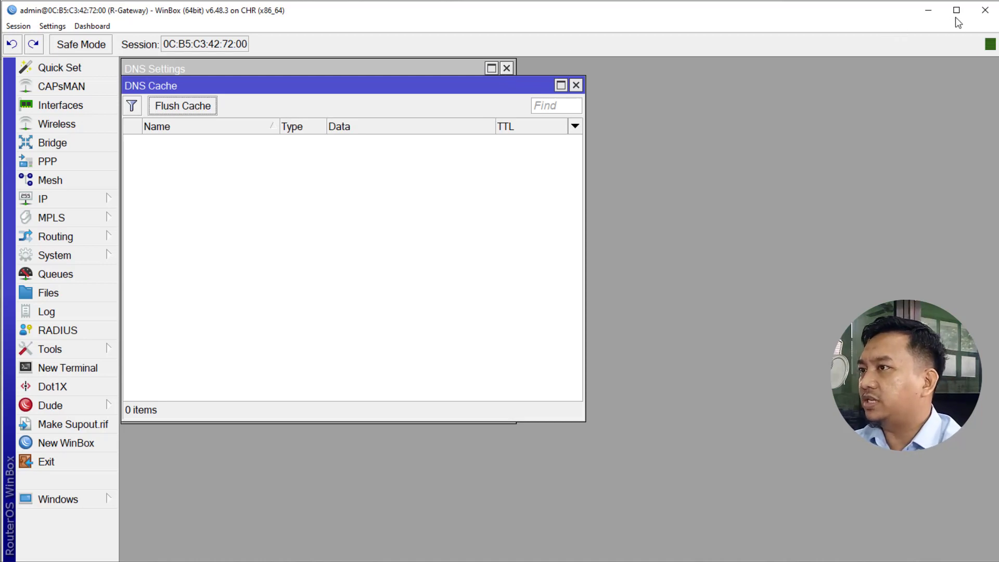
Minimize WinBox, open the PC-1 console in GNS3 and bring up the network settings in its control panel
{"action": "left_click", "coordinate": [929, 9]}
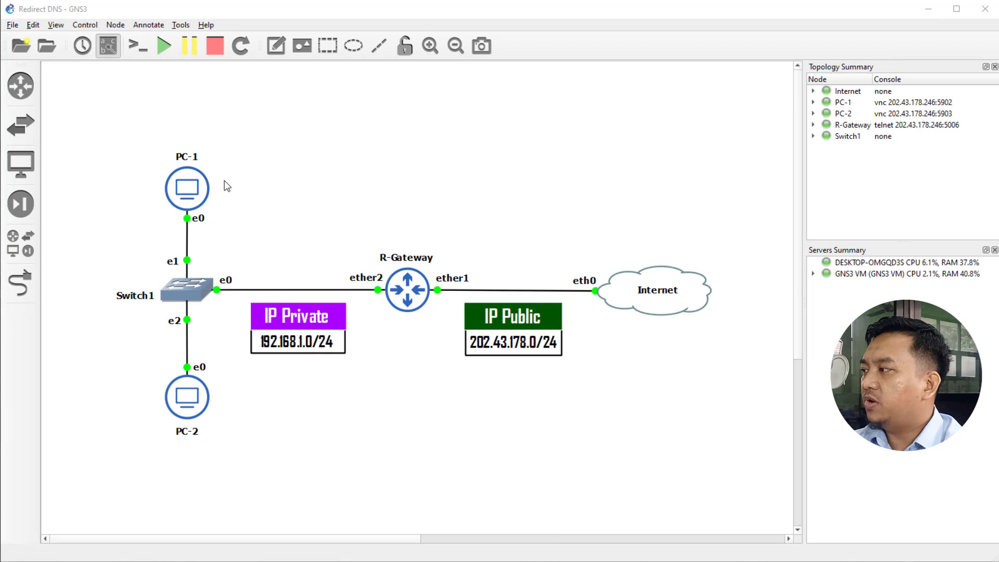
{"action": "right_click", "coordinate": [187, 189]}
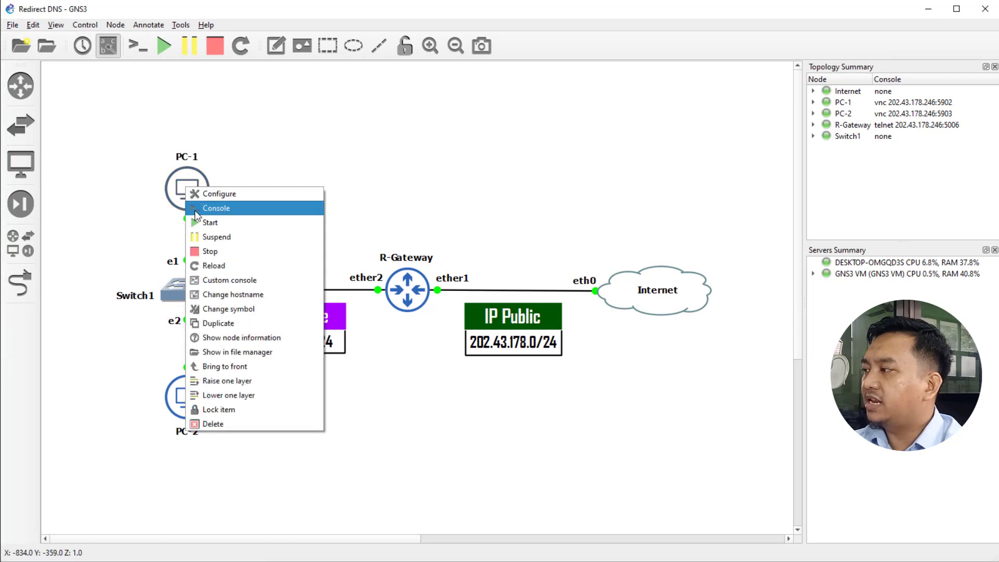
{"action": "left_click", "coordinate": [218, 210]}
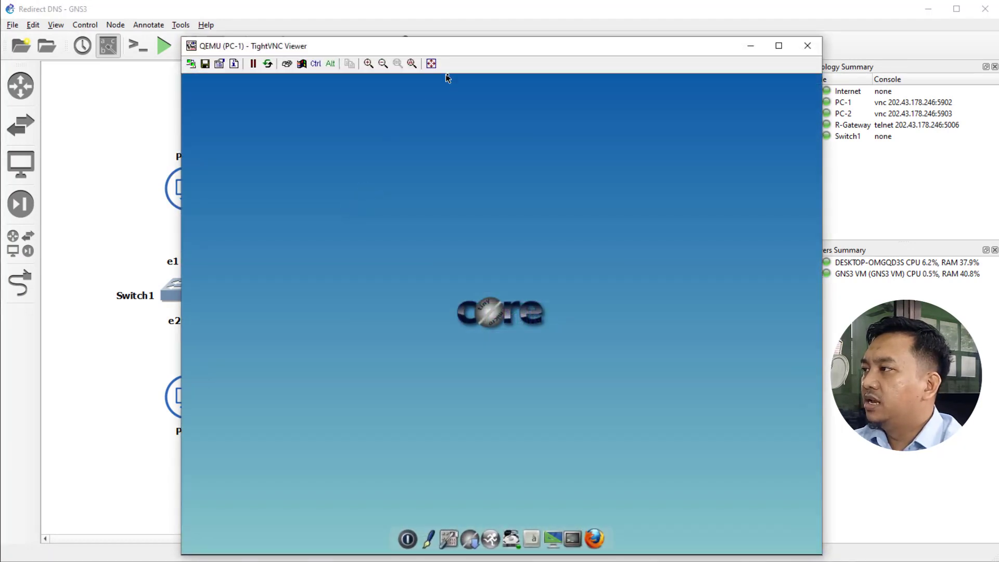
{"action": "left_click_drag", "start_coordinate": [488, 46], "coordinate": [346, 47]}
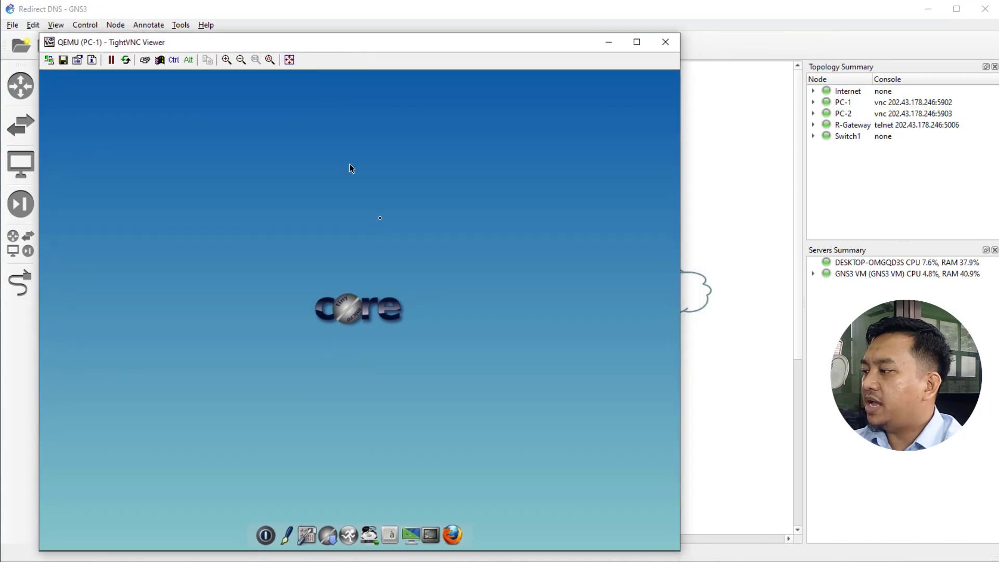
{"action": "left_click", "coordinate": [314, 529]}
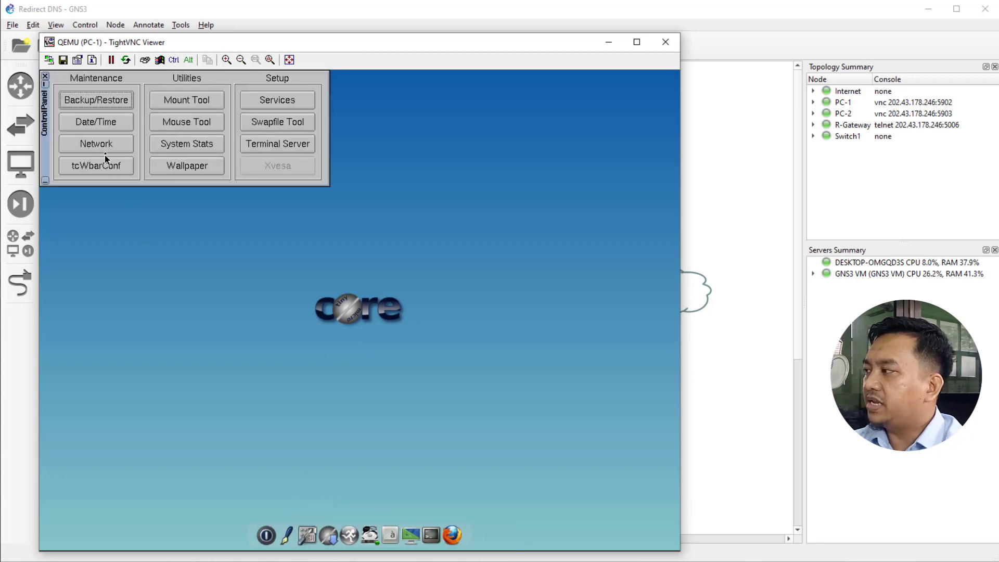
{"action": "left_click", "coordinate": [103, 146]}
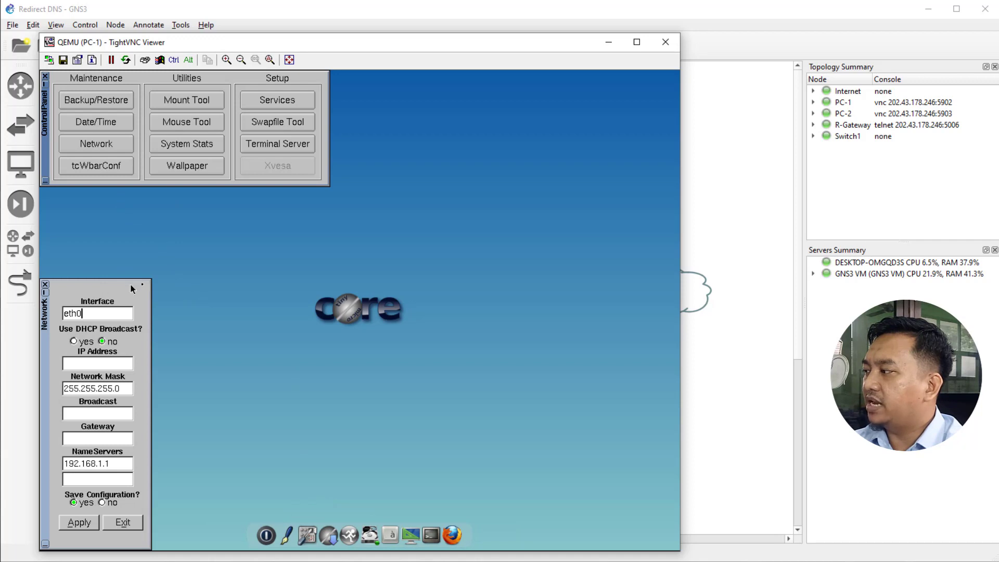
{"action": "left_click_drag", "start_coordinate": [44, 339], "coordinate": [504, 166]}
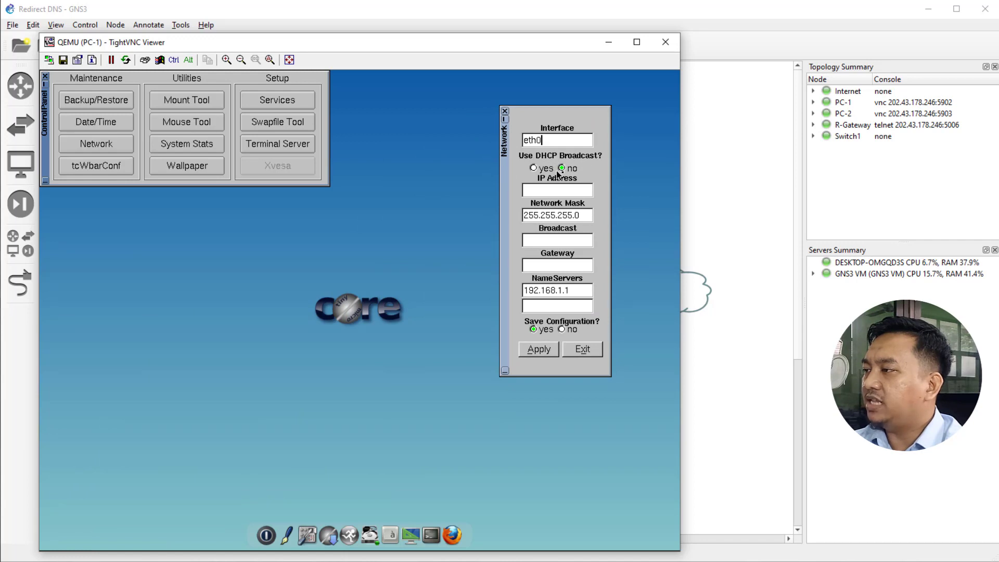
Give PC-1's eth0 the static IP address 192.168.1.20 and set its gateway to 192.168.1.1
{"action": "left_click", "coordinate": [553, 190]}
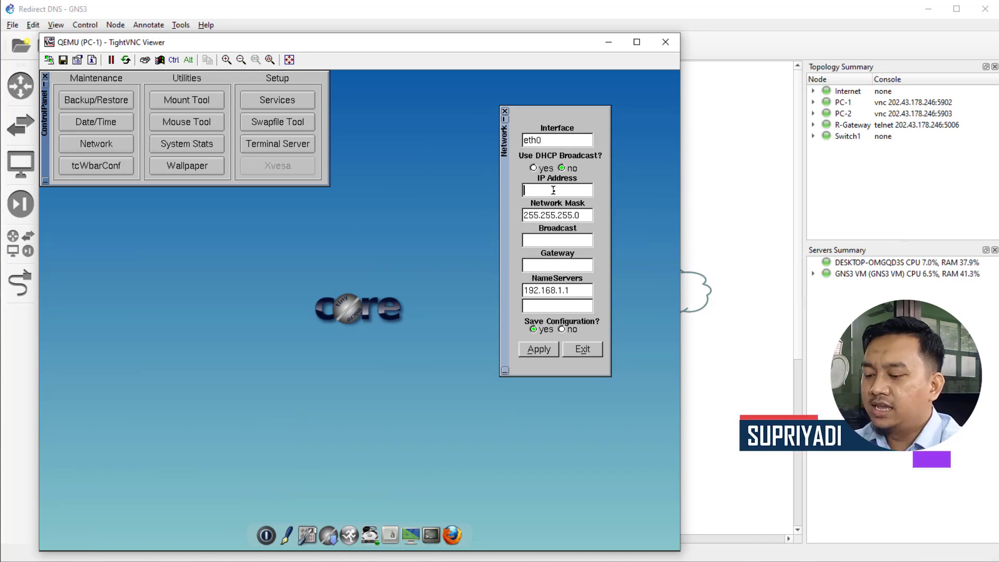
{"action": "type", "text": "192.168"}
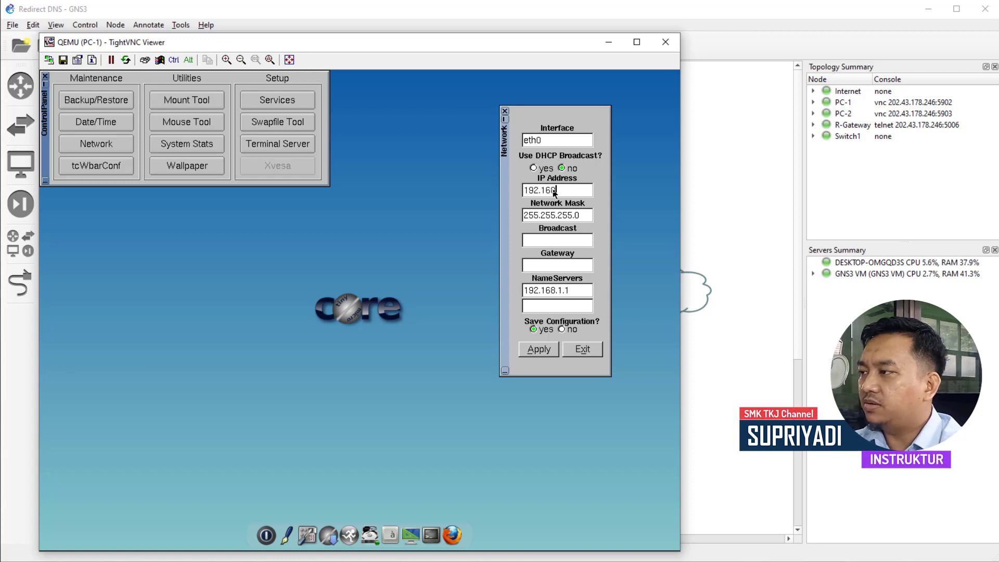
{"action": "type", "text": ".1.20"}
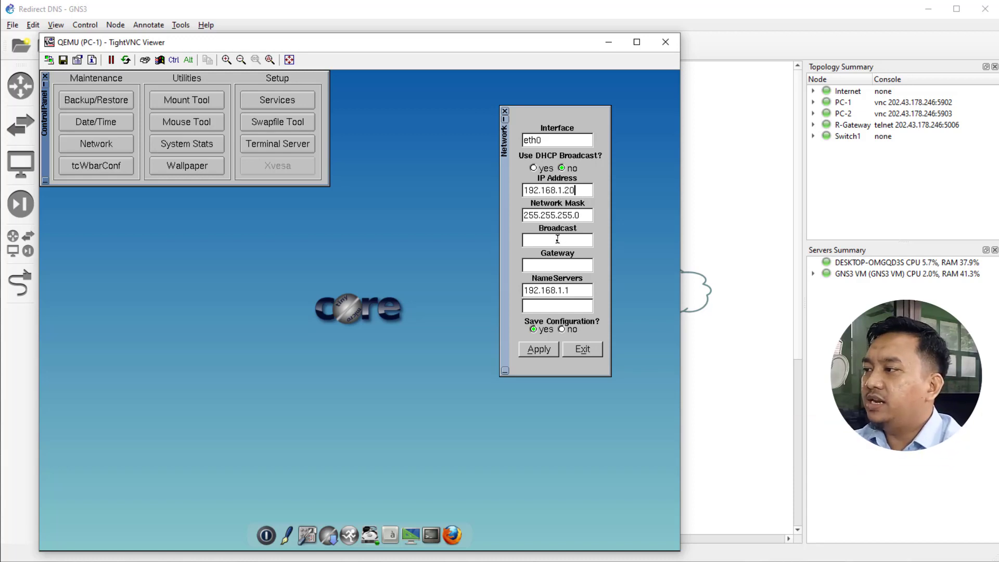
{"action": "left_click", "coordinate": [535, 265]}
{"action": "left_click_drag", "start_coordinate": [580, 265], "coordinate": [564, 266]}
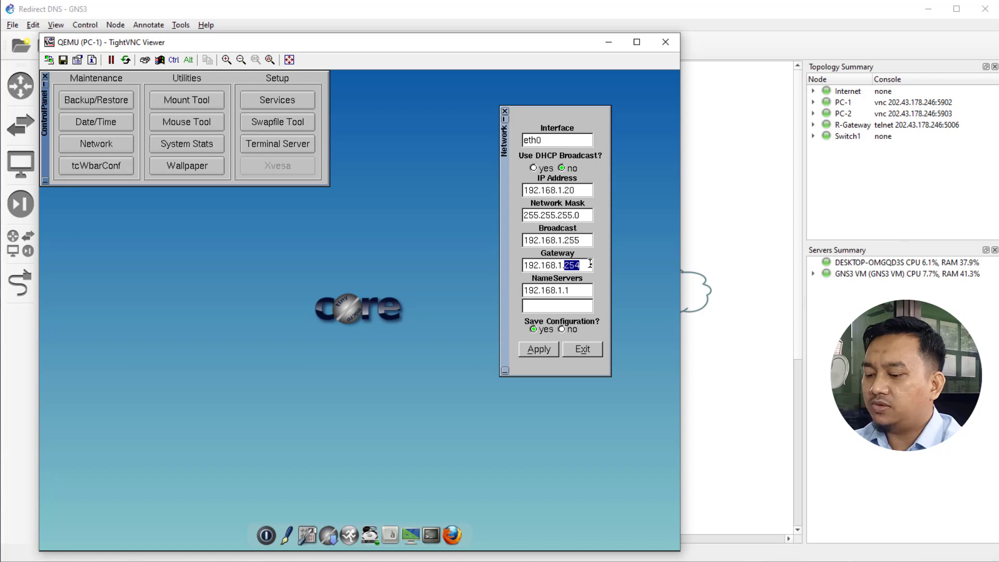
{"action": "type", "text": "1"}
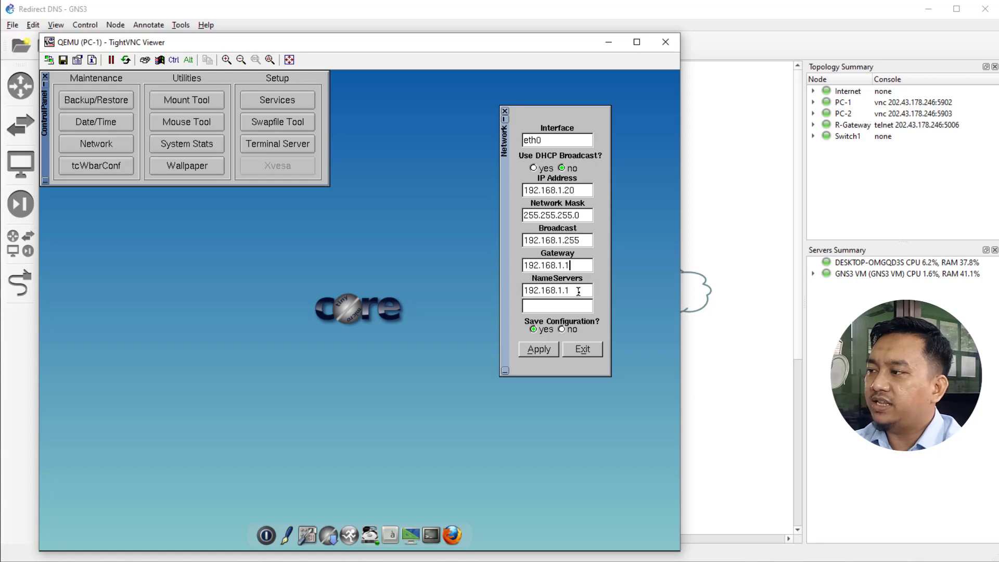
Set PC-1's name server to 1.1.1.1, apply the network configuration and close the network settings and control panel
{"action": "left_click_drag", "start_coordinate": [577, 290], "coordinate": [513, 294]}
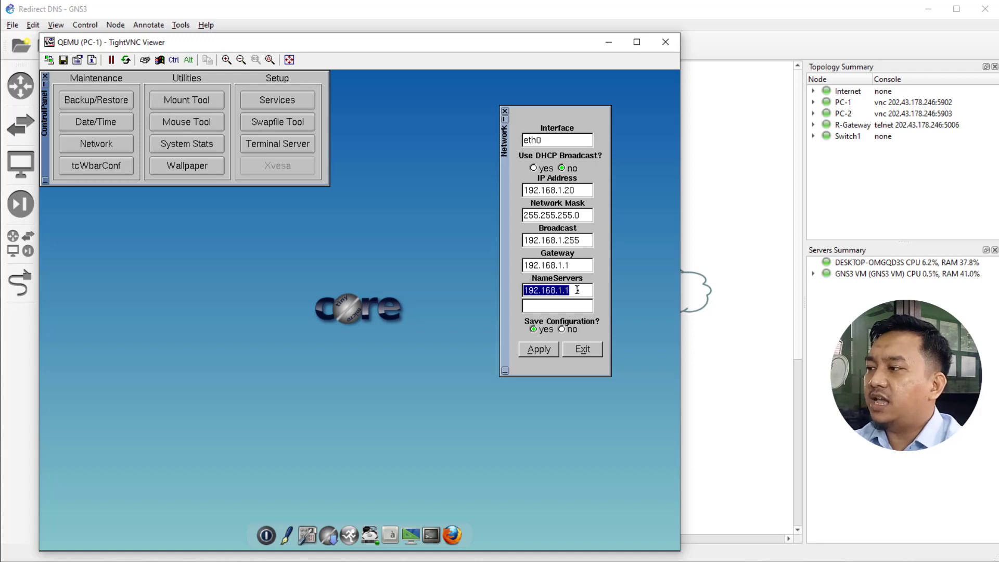
{"action": "left_click_drag", "start_coordinate": [574, 292], "coordinate": [511, 290]}
{"action": "type", "text": "1.1.1.1"}
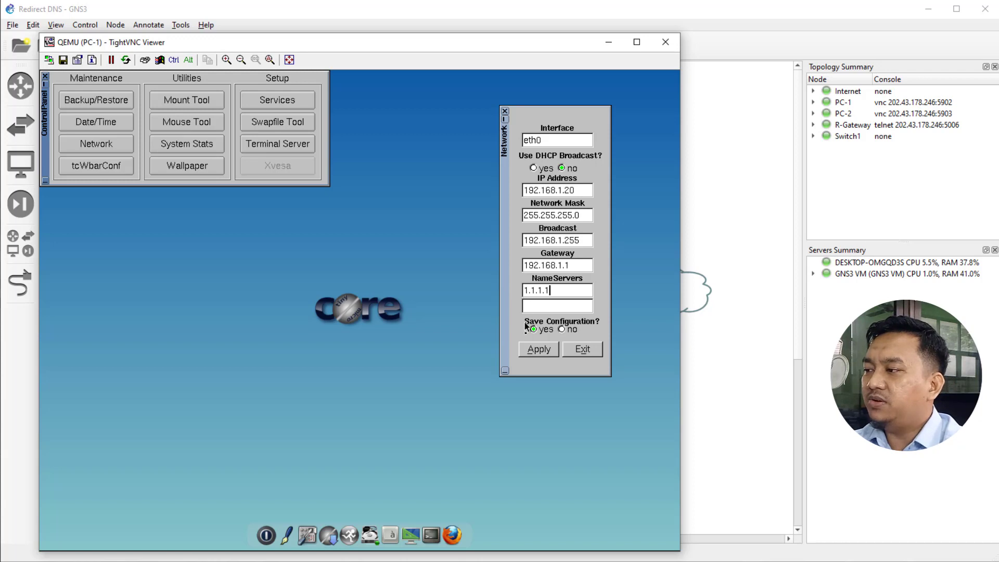
{"action": "left_click", "coordinate": [536, 353]}
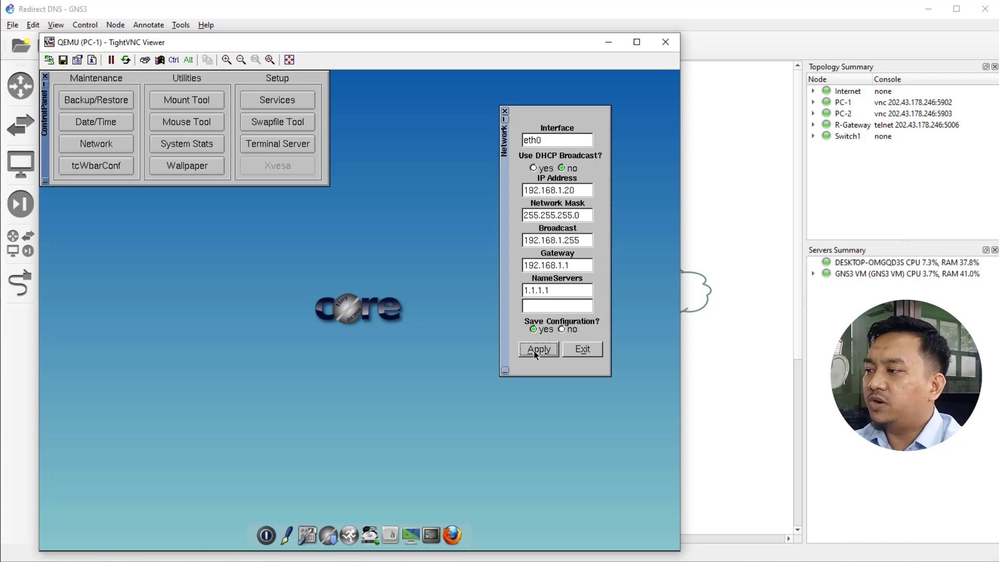
{"action": "left_click", "coordinate": [583, 352]}
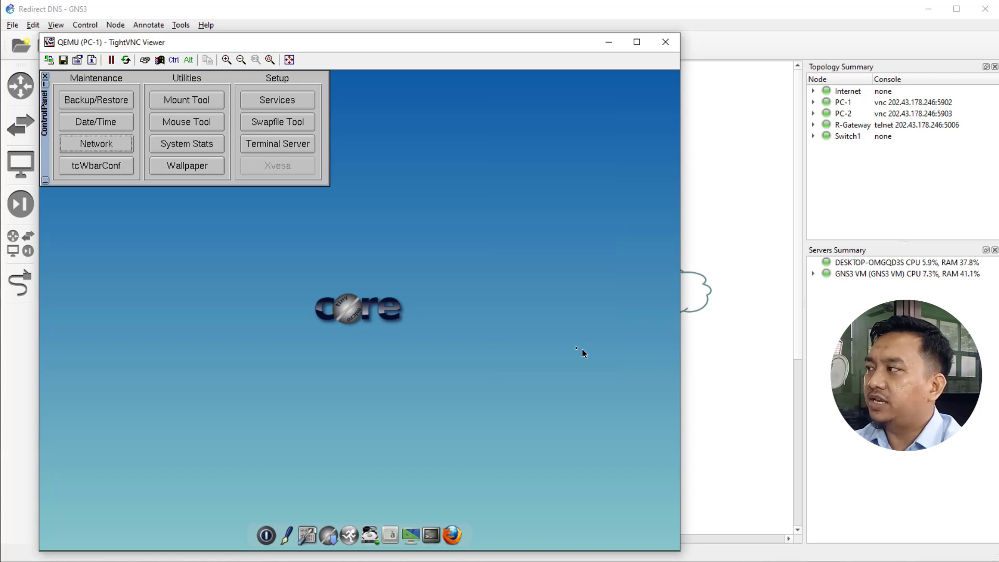
{"action": "left_click", "coordinate": [46, 78]}
Arrange the PC-1 console and WinBox's DNS Cache side by side, and launch Firefox maximized in PC-1
{"action": "left_click_drag", "start_coordinate": [302, 46], "coordinate": [267, 29]}
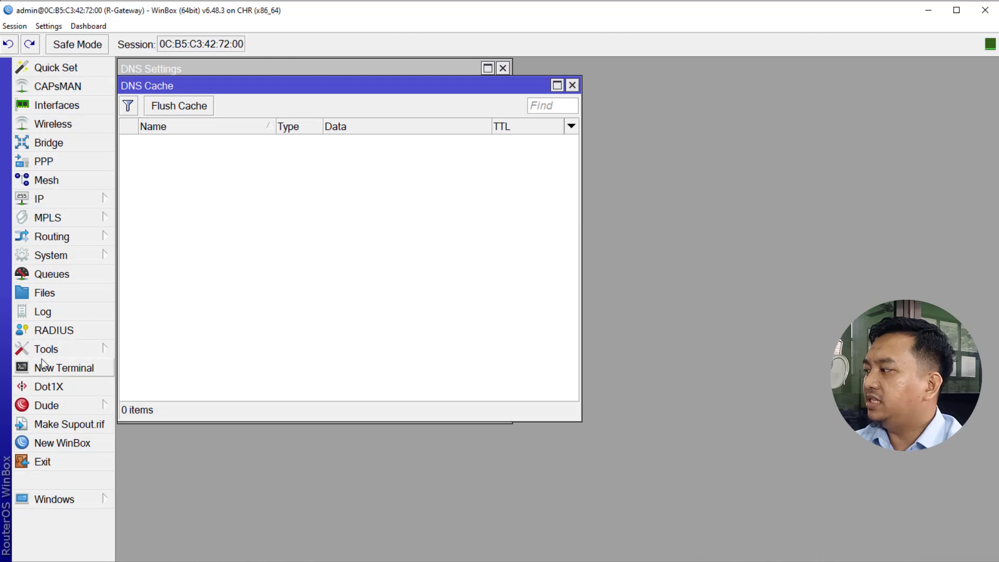
{"action": "left_click_drag", "start_coordinate": [2, 343], "coordinate": [644, 354]}
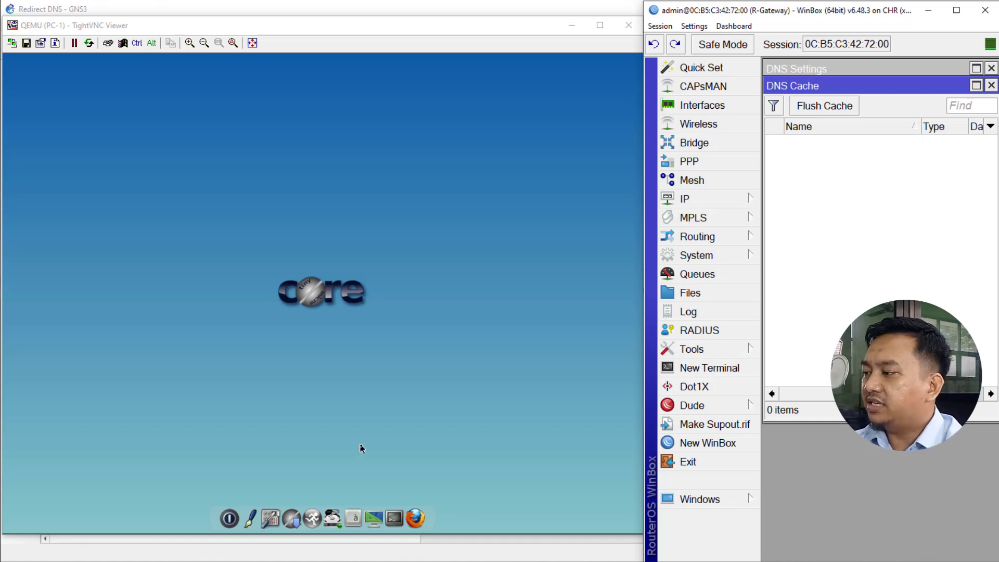
{"action": "left_click", "coordinate": [420, 508]}
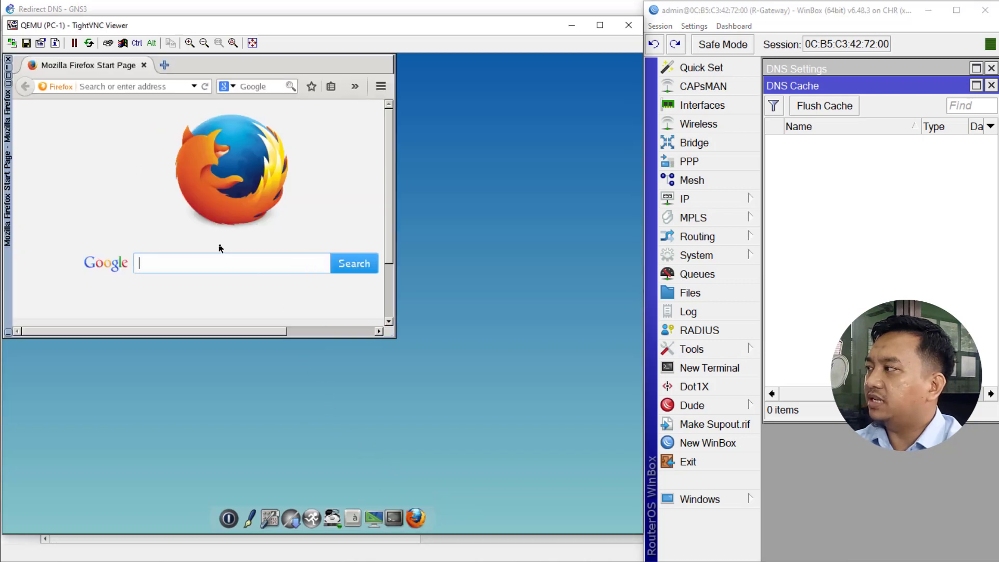
{"action": "left_click", "coordinate": [9, 76]}
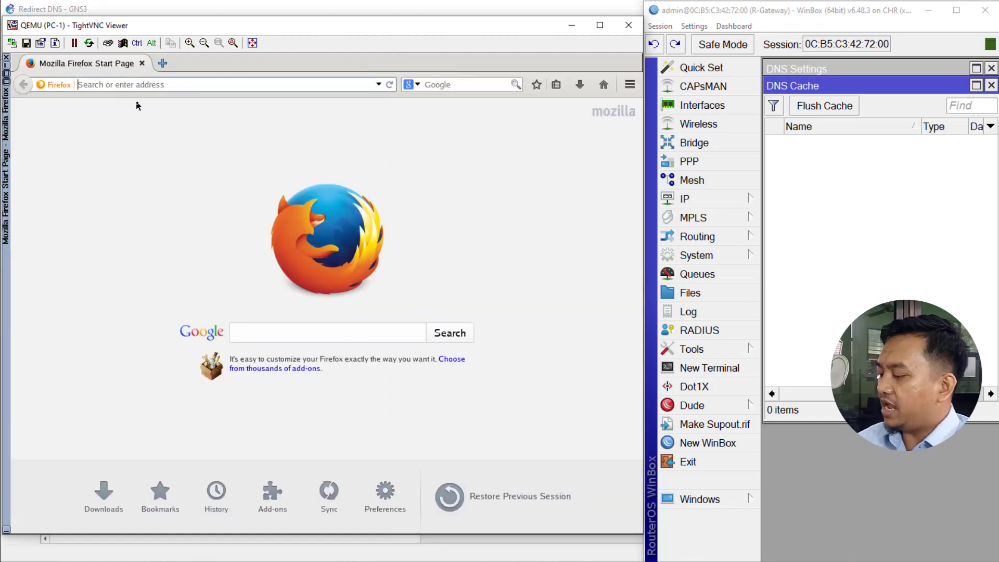
Load detik.com on PC-1 while watching R-Gateway's DNS cache, closing Firefox and the PC-1 console after the check
{"action": "type", "text": "det"}
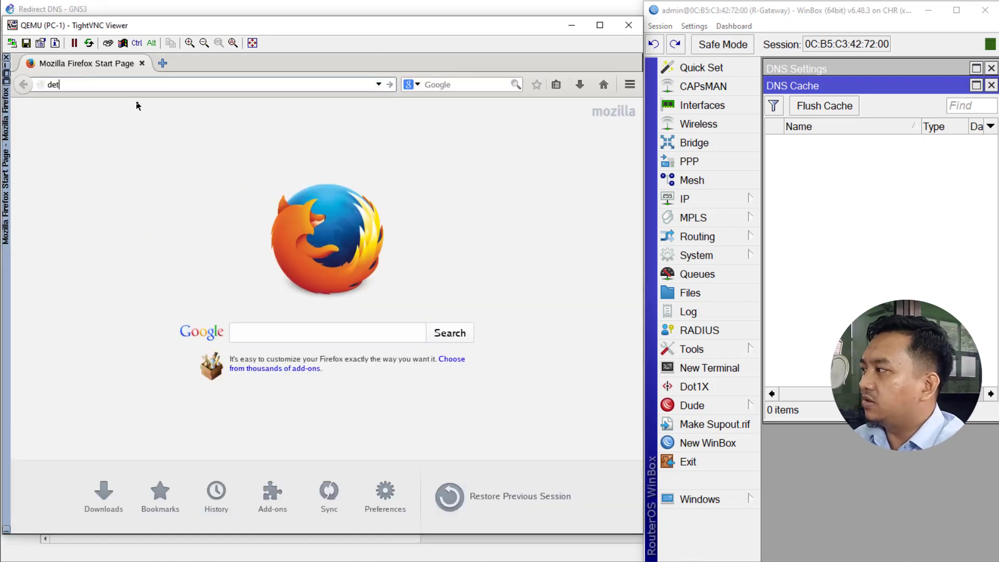
{"action": "type", "text": "ik.com"}
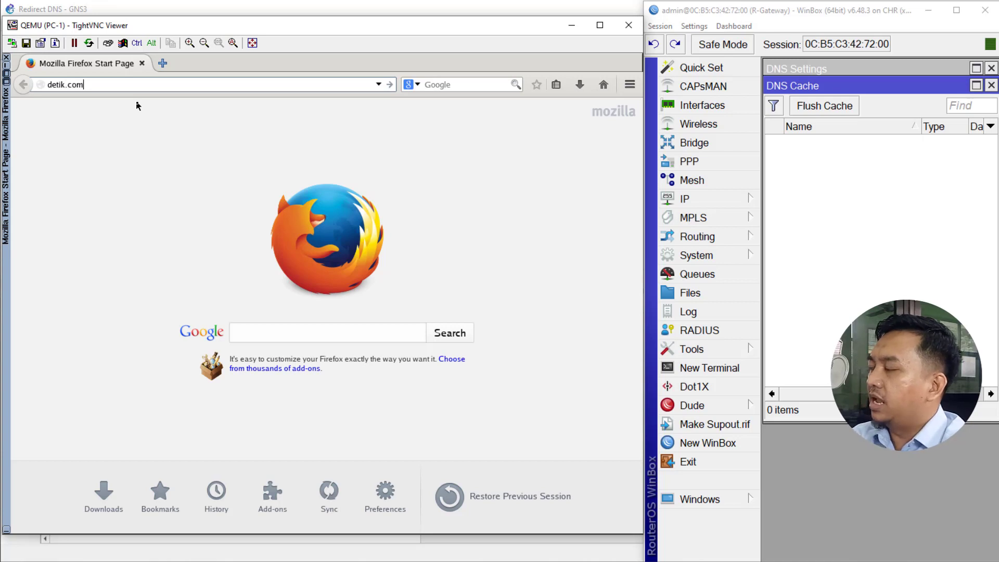
{"action": "key", "text": "Return"}
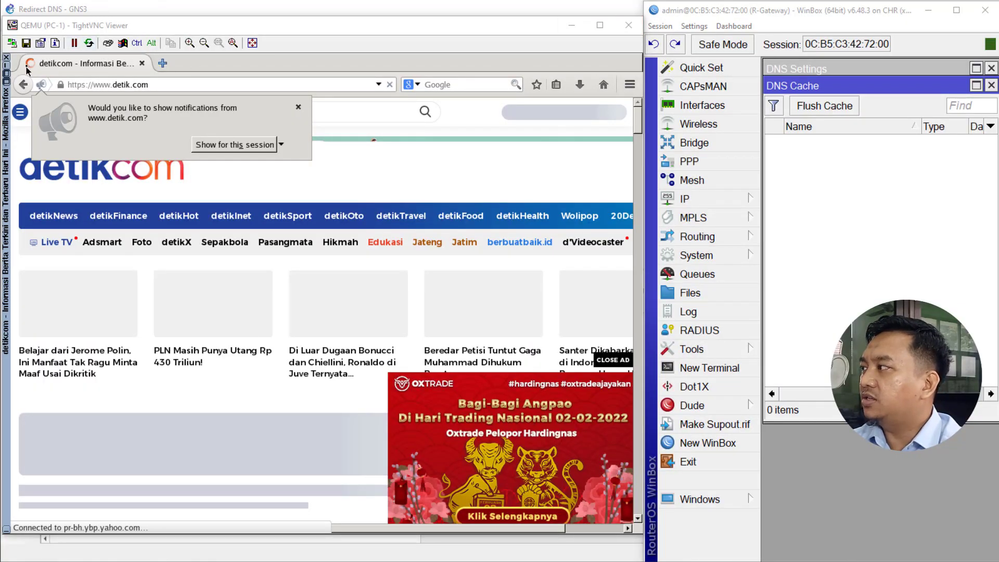
{"action": "left_click", "coordinate": [8, 66]}
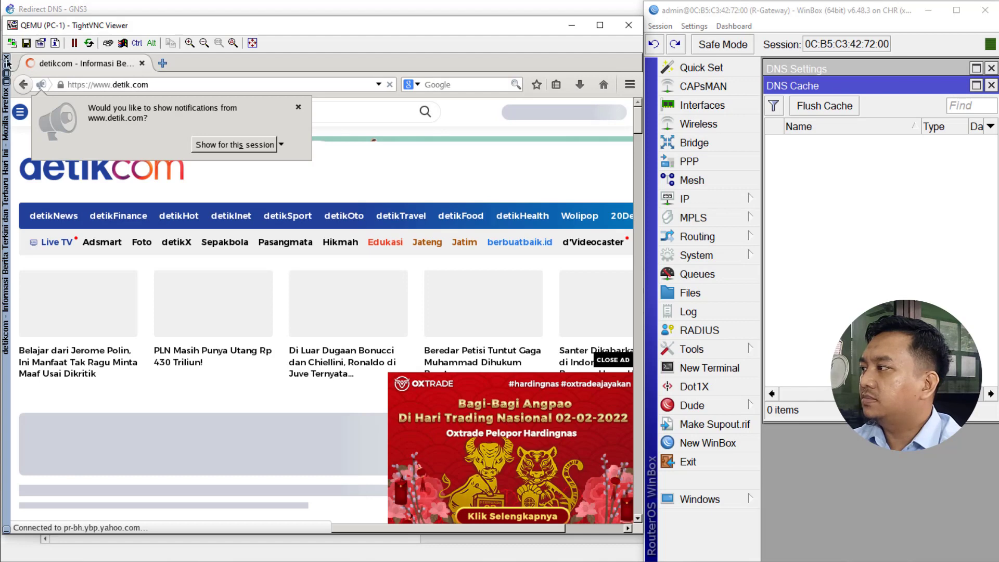
{"action": "left_click", "coordinate": [8, 63]}
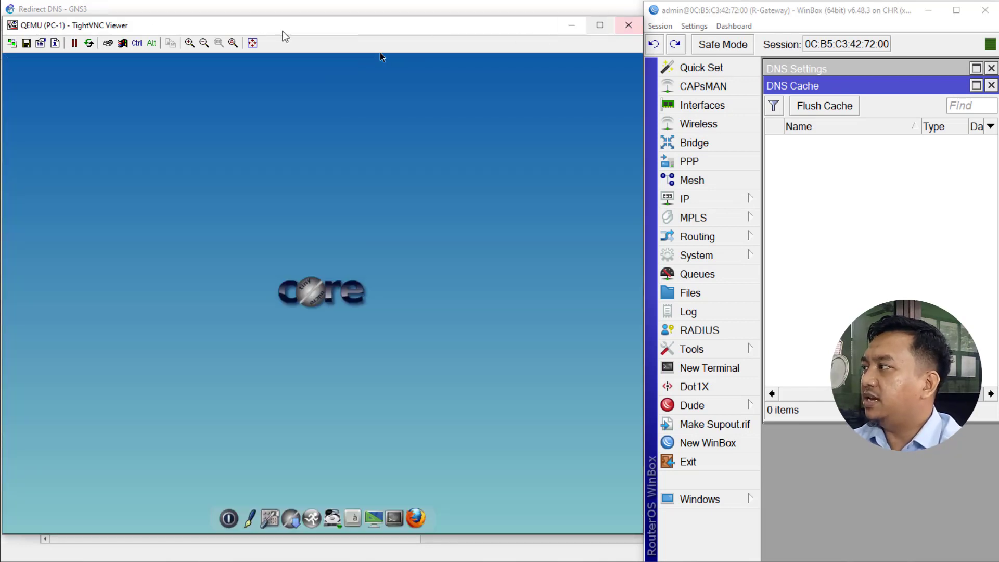
{"action": "left_click", "coordinate": [629, 25]}
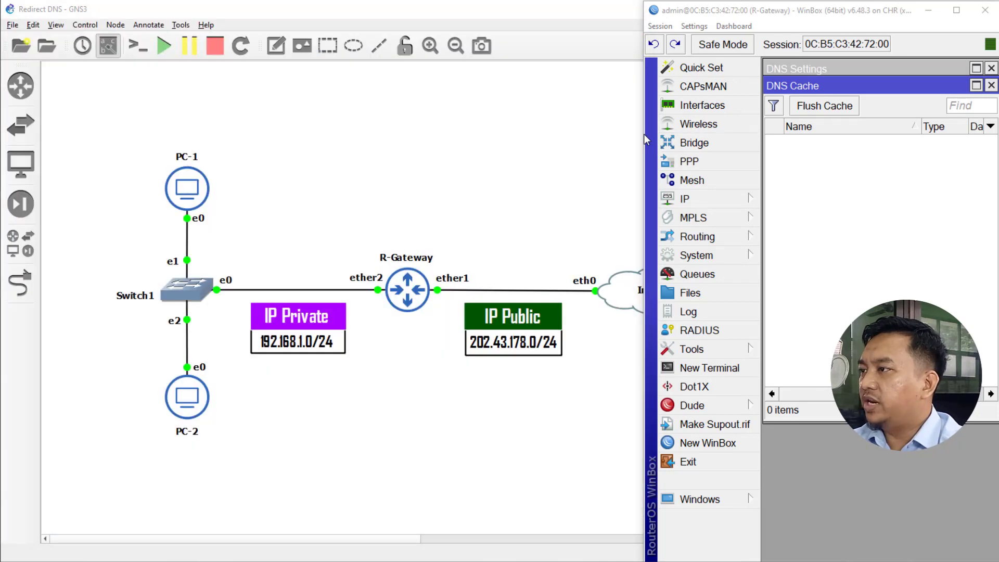
Widen the WinBox window back to full width and close the DNS Cache and DNS Settings windows
{"action": "left_click_drag", "start_coordinate": [645, 140], "coordinate": [3, 137]}
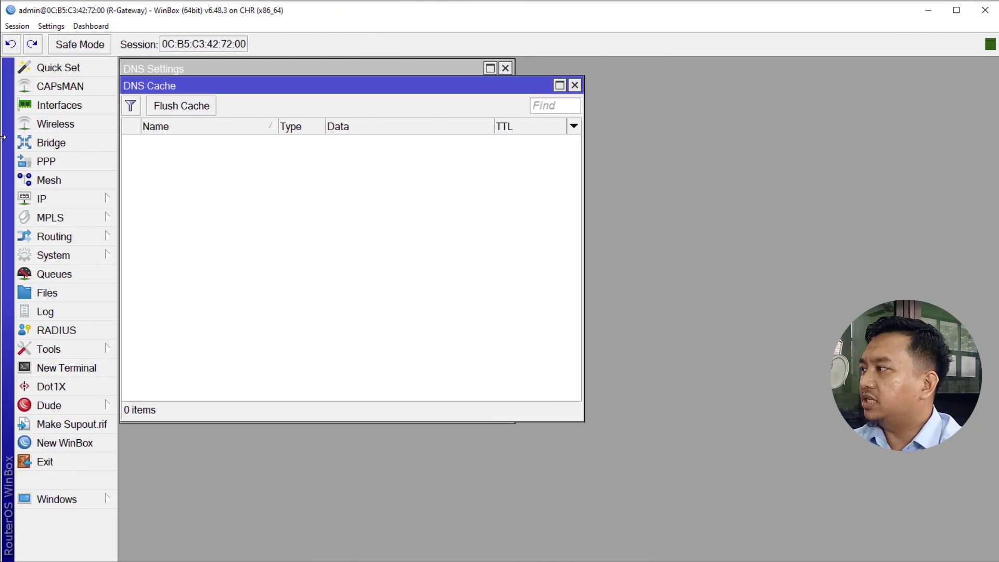
{"action": "left_click", "coordinate": [574, 85]}
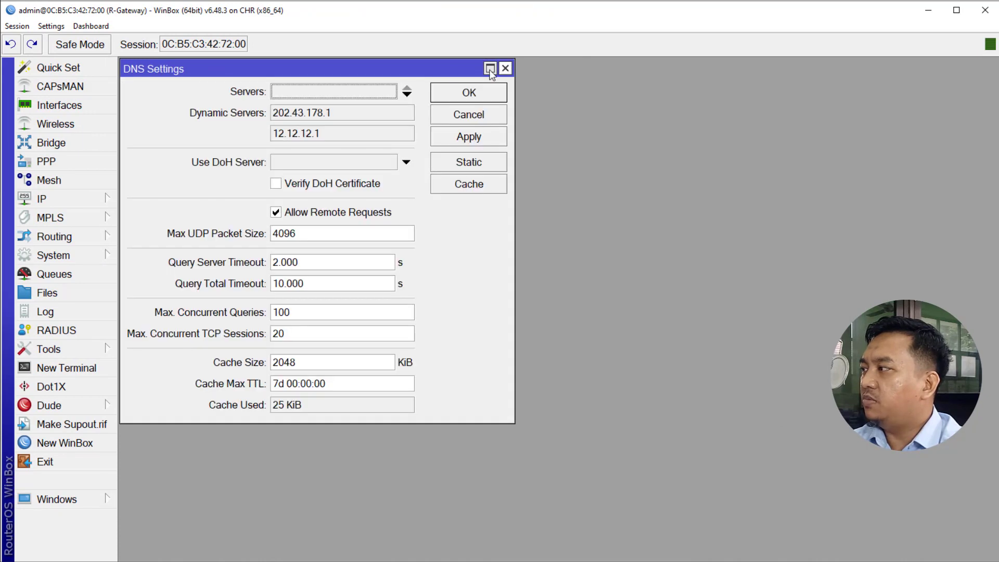
{"action": "left_click", "coordinate": [505, 68]}
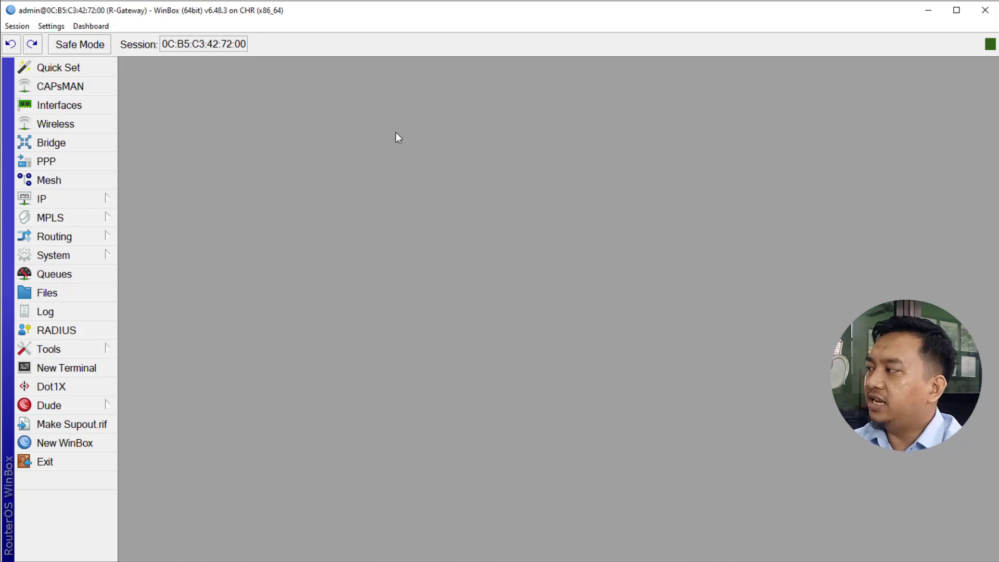
Start a new NAT rule in R-Gateway's IP firewall and set its chain to dstnat
{"action": "left_click", "coordinate": [86, 199]}
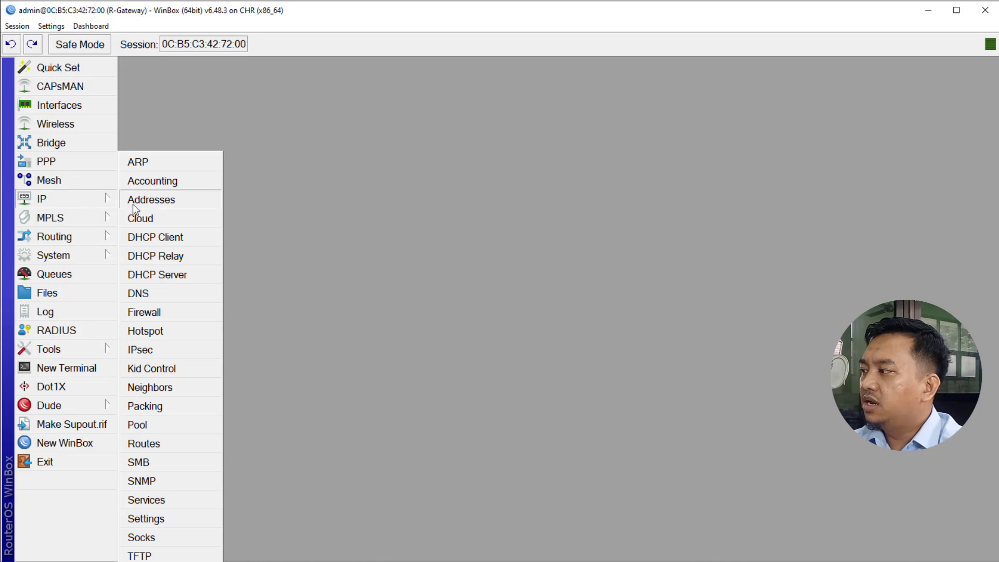
{"action": "left_click", "coordinate": [186, 311]}
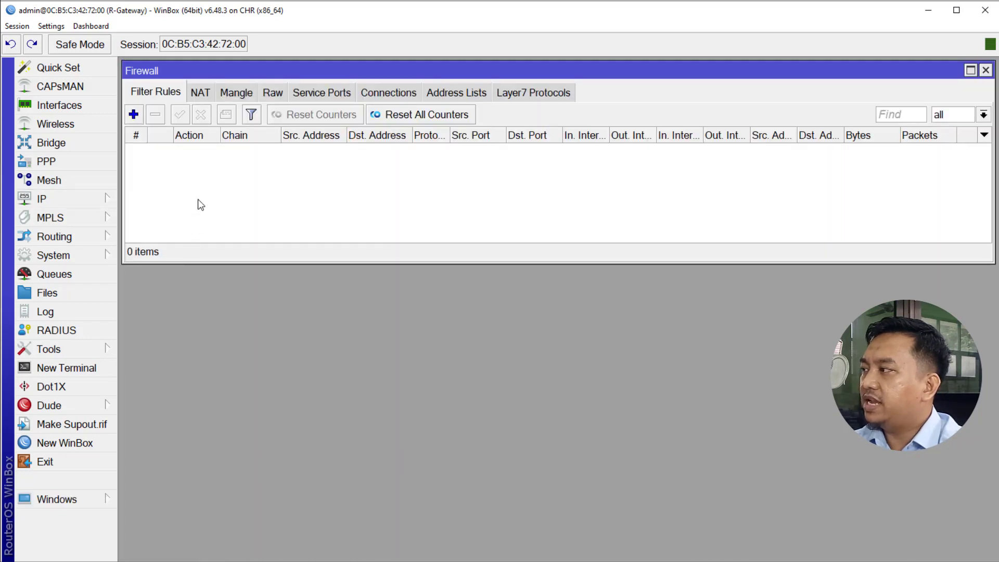
{"action": "left_click", "coordinate": [200, 94]}
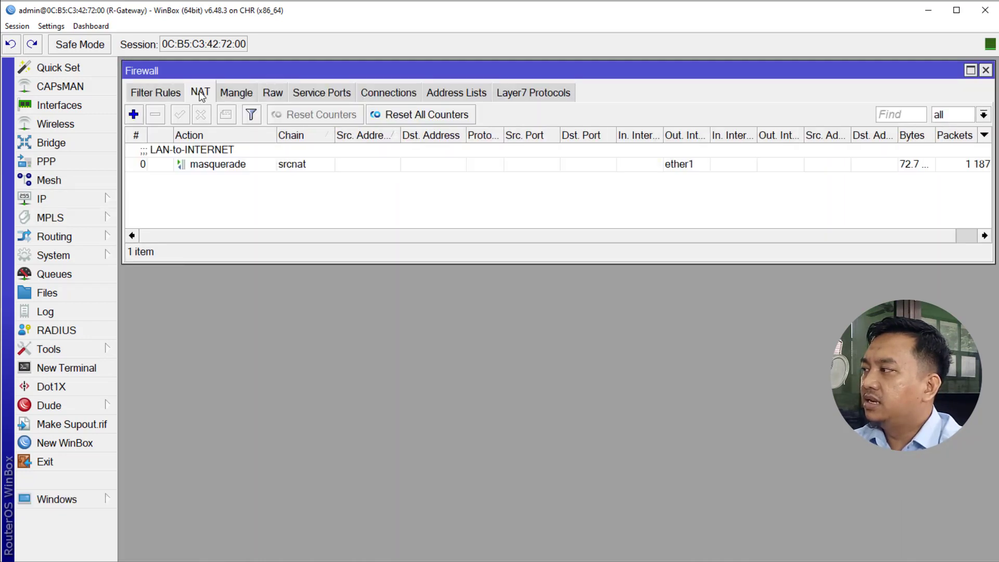
{"action": "left_click", "coordinate": [133, 115]}
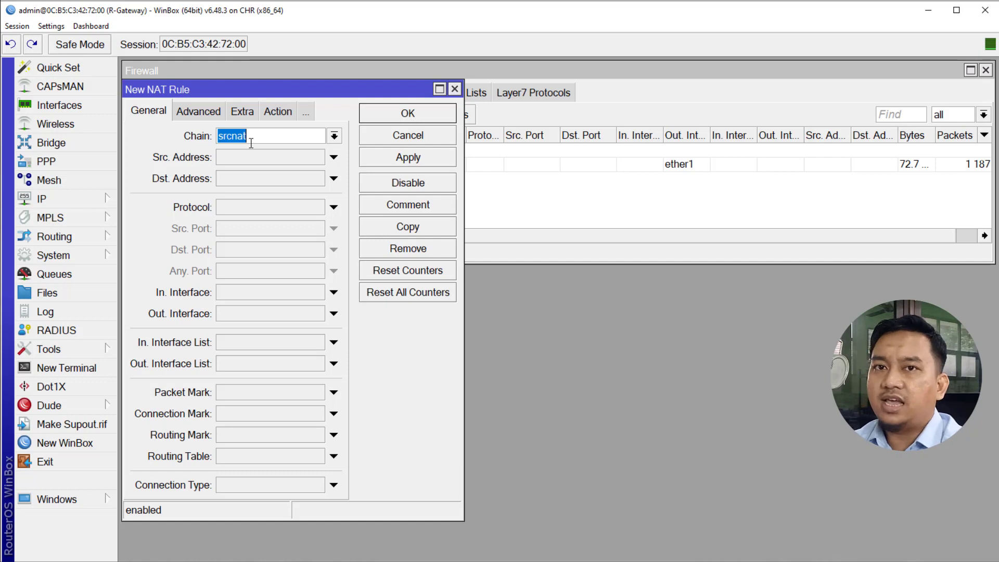
{"action": "left_click", "coordinate": [333, 136]}
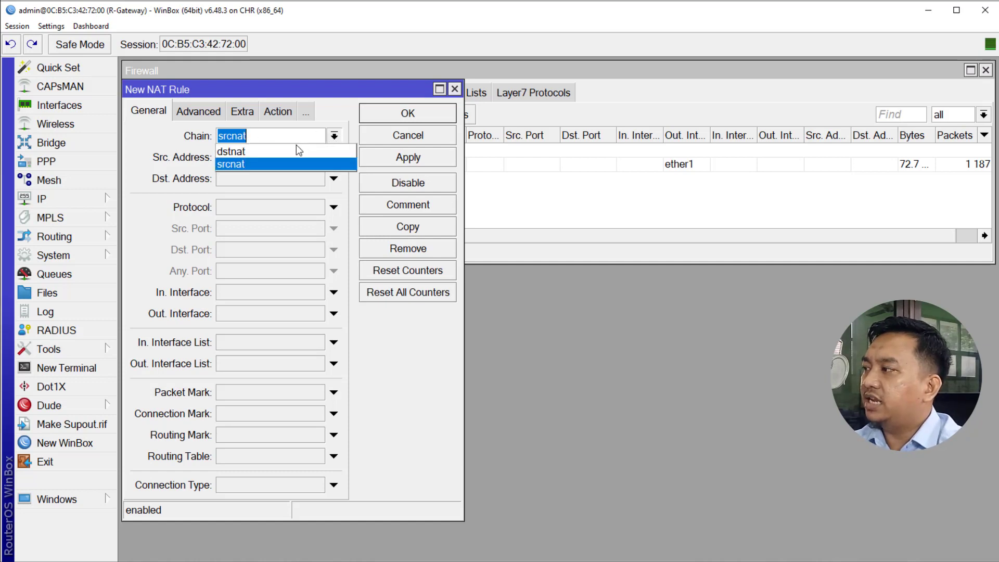
{"action": "left_click", "coordinate": [277, 152]}
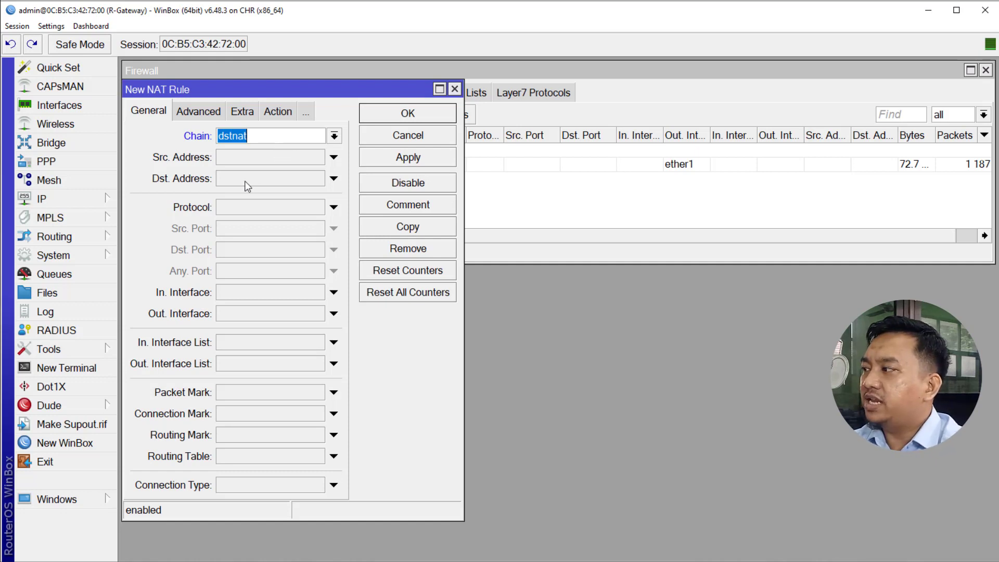
Set the dstnat rule's protocol to udp and its destination port to 53
{"action": "left_click", "coordinate": [275, 207]}
{"action": "left_click", "coordinate": [317, 207]}
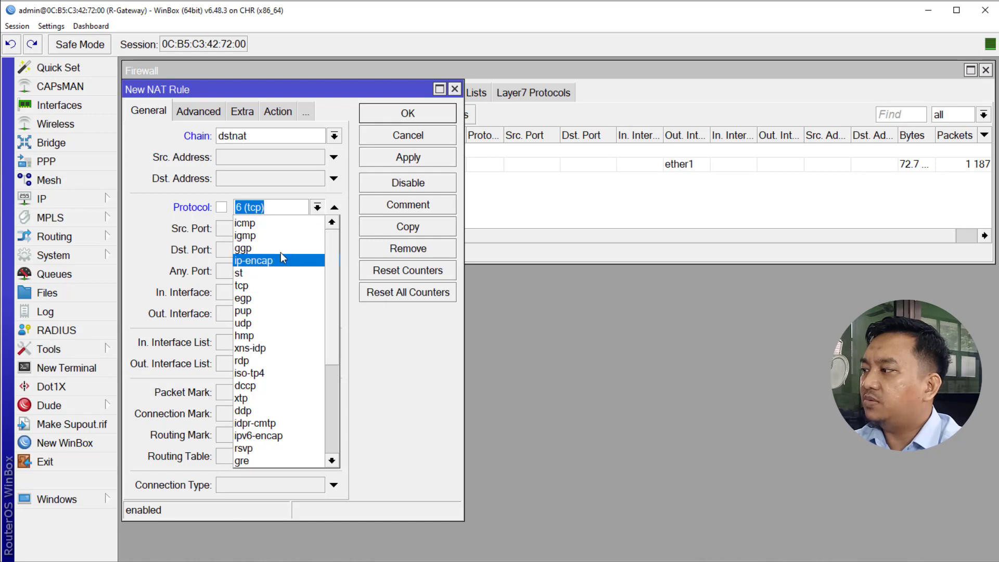
{"action": "left_click", "coordinate": [262, 323]}
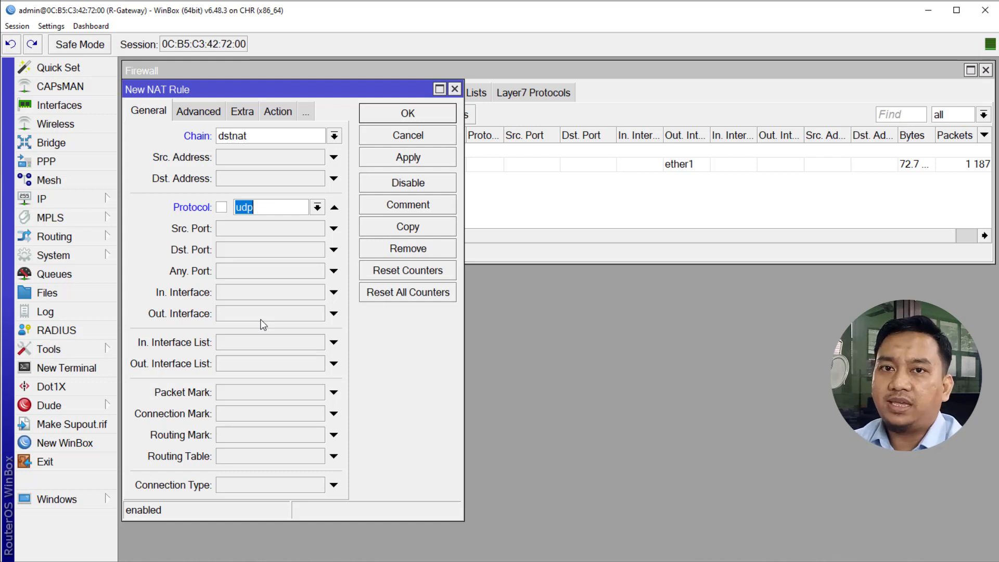
{"action": "left_click", "coordinate": [230, 250]}
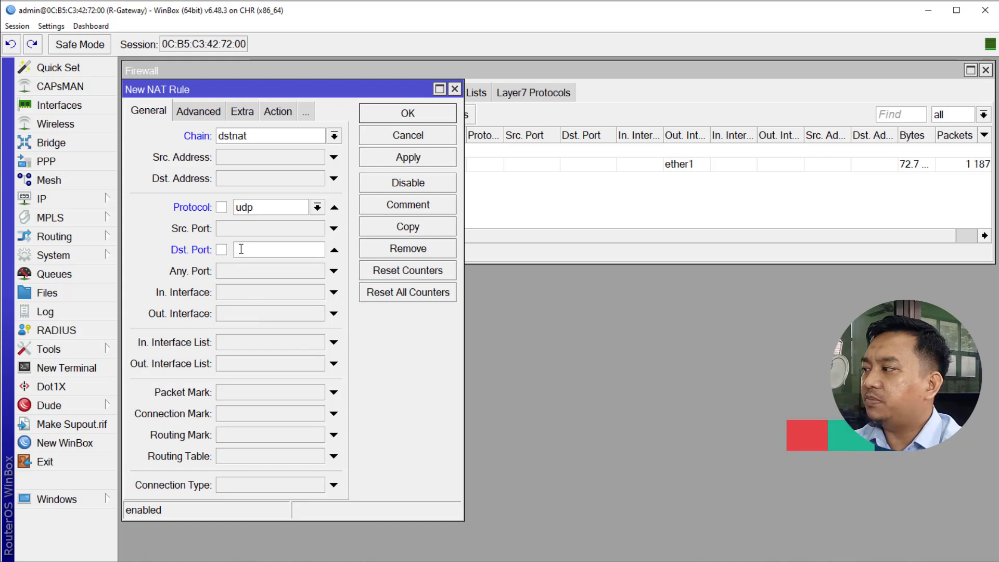
{"action": "type", "text": "53"}
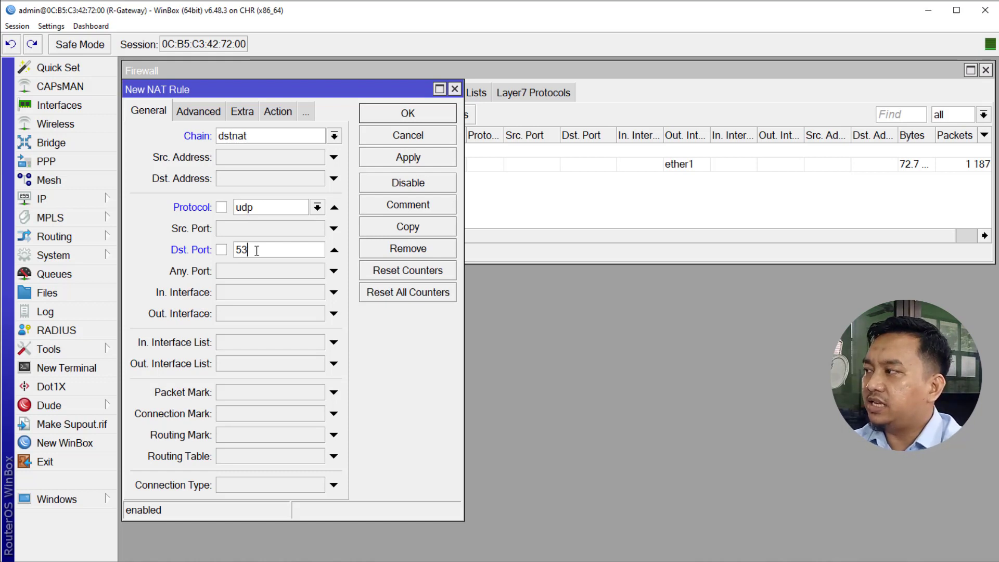
Set the NAT rule's action to redirect with To Ports 53
{"action": "left_click", "coordinate": [269, 111]}
{"action": "left_click", "coordinate": [278, 135]}
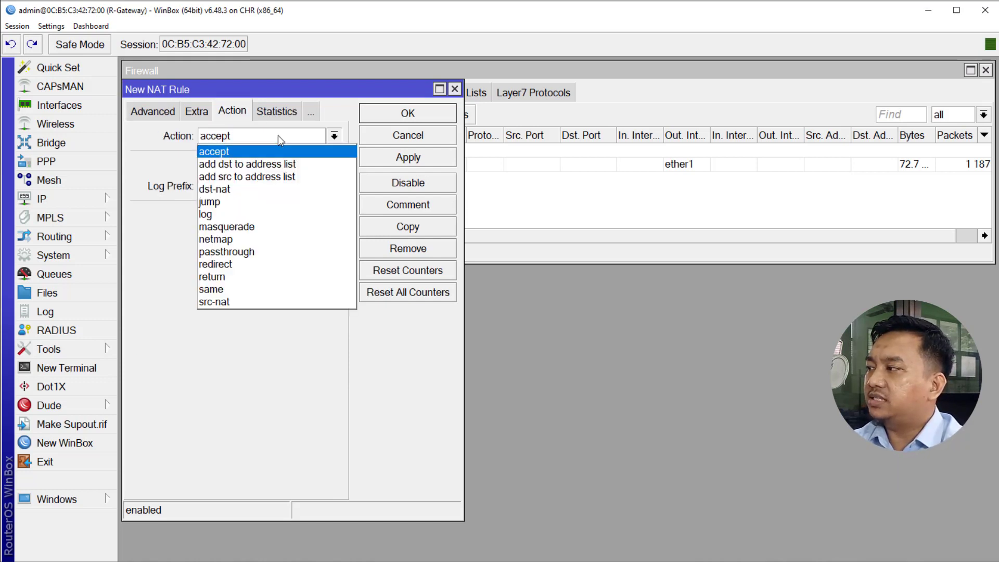
{"action": "left_click", "coordinate": [251, 264]}
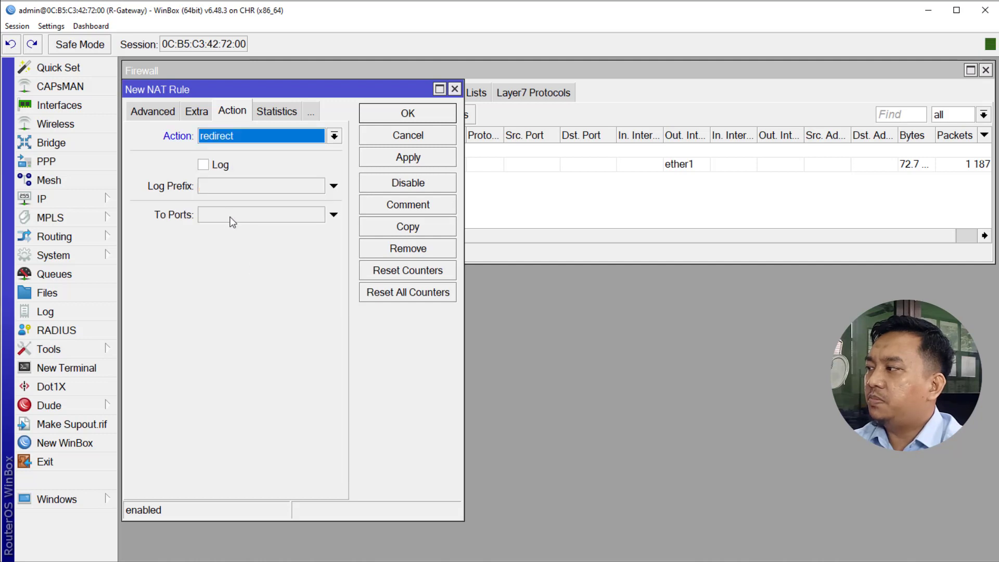
{"action": "left_click", "coordinate": [232, 216]}
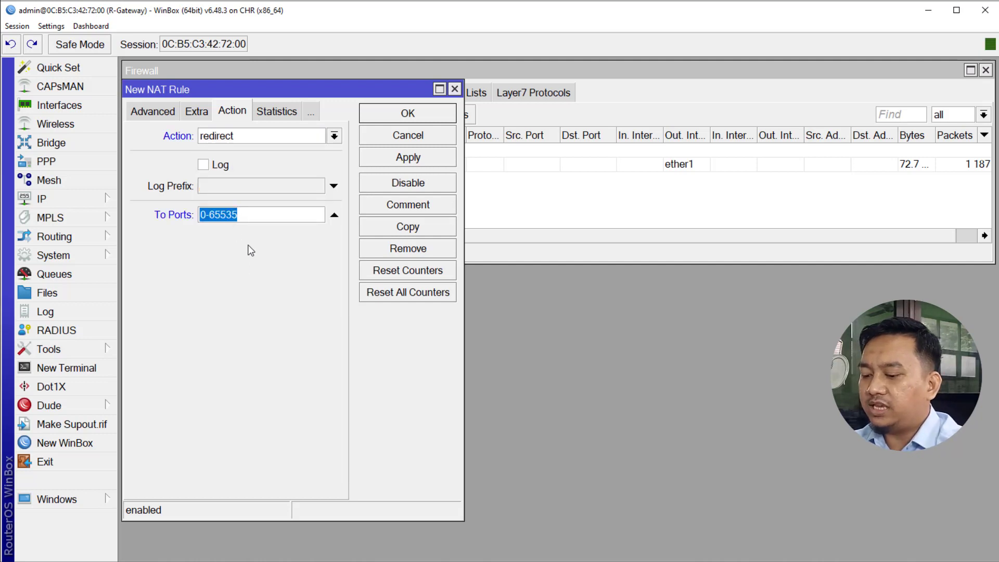
{"action": "type", "text": "53"}
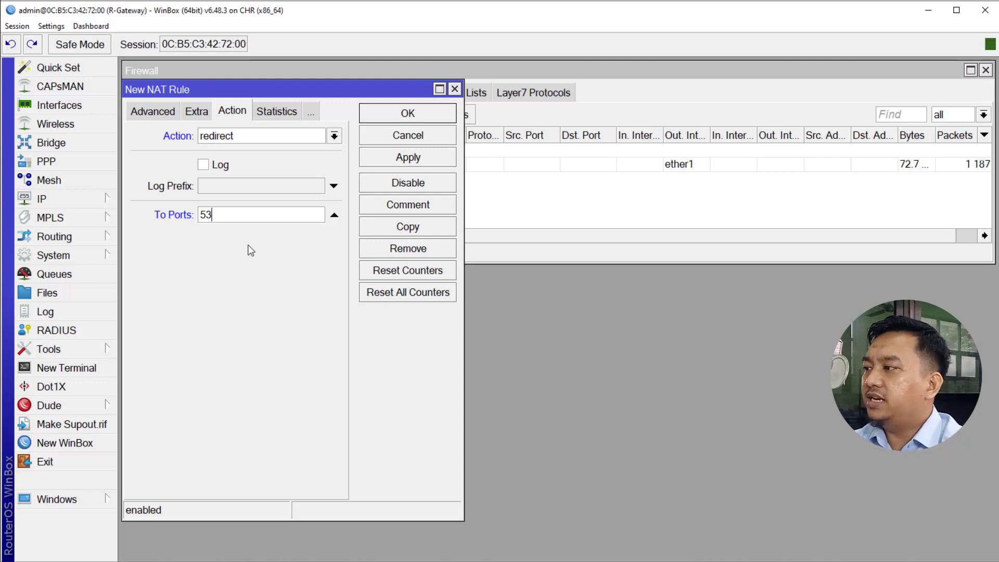
Add the comment "RedirectDNS-to-DNSLocal" to the NAT rule and save the rule
{"action": "left_click", "coordinate": [388, 207]}
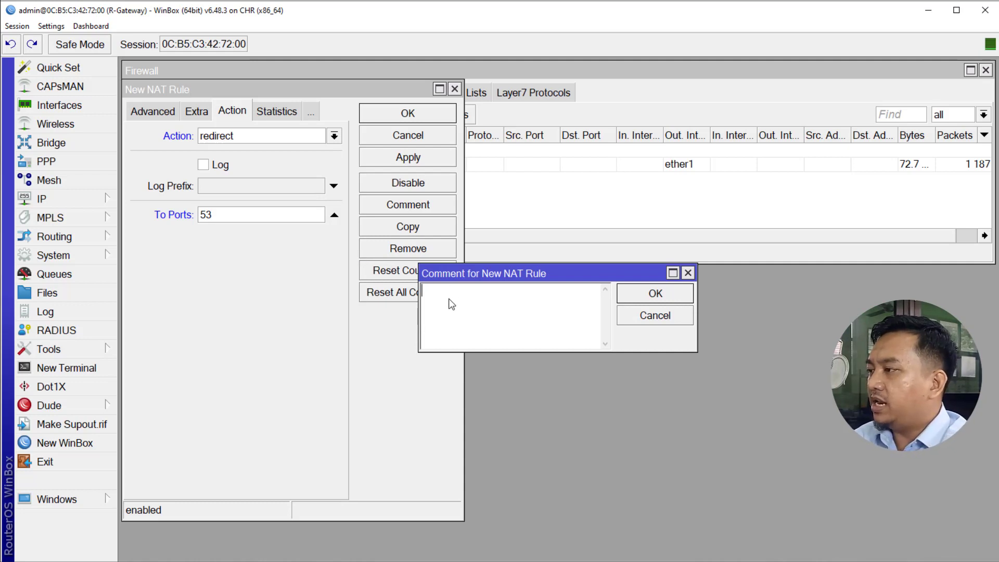
{"action": "type", "text": "Redirect"}
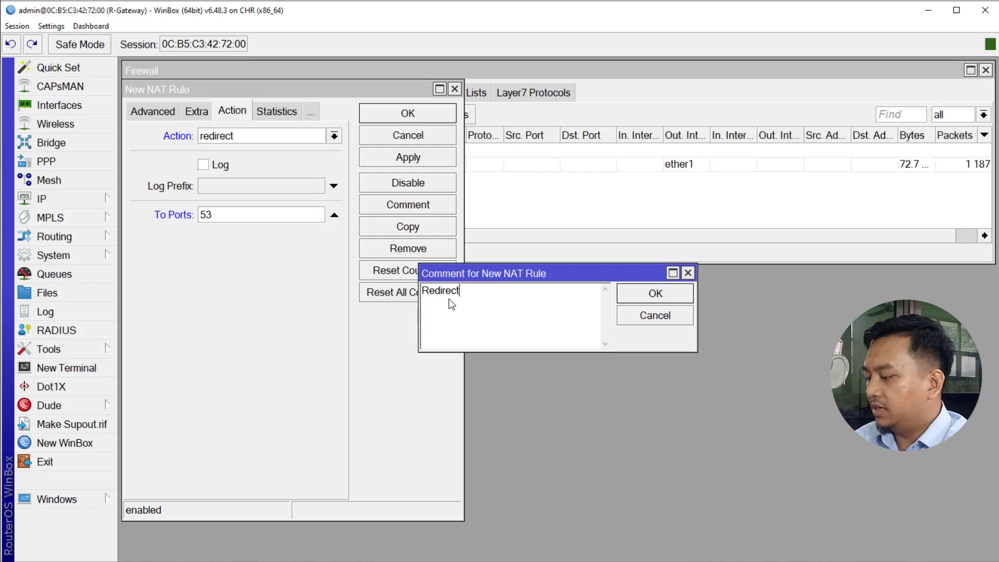
{"action": "type", "text": "DNS"}
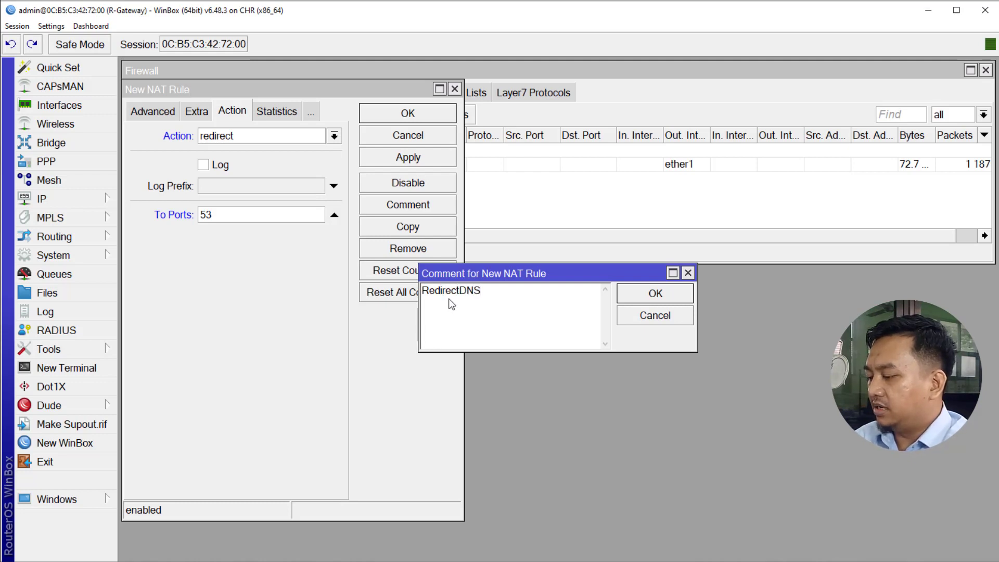
{"action": "type", "text": "-to"}
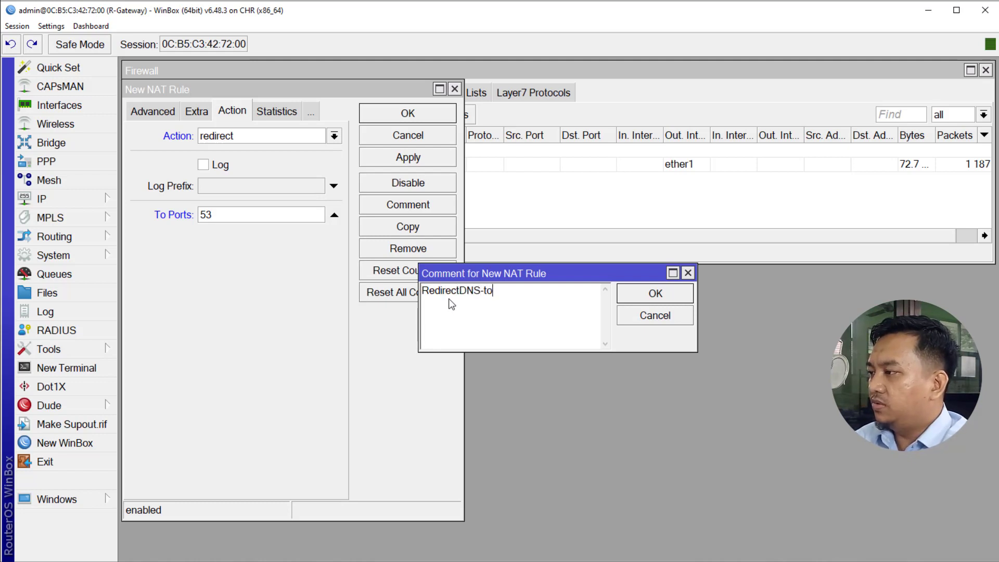
{"action": "type", "text": "-DNS"}
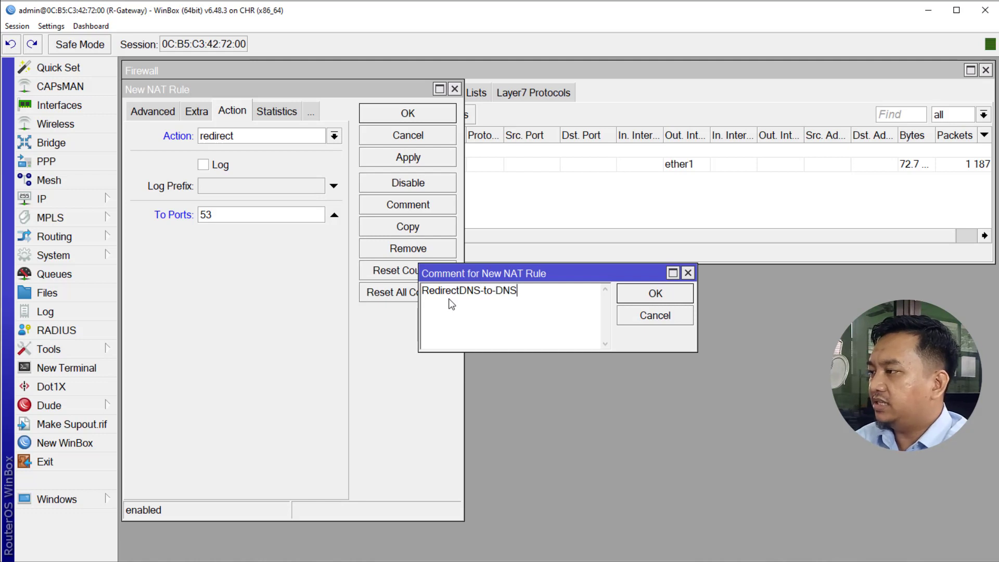
{"action": "type", "text": "Local"}
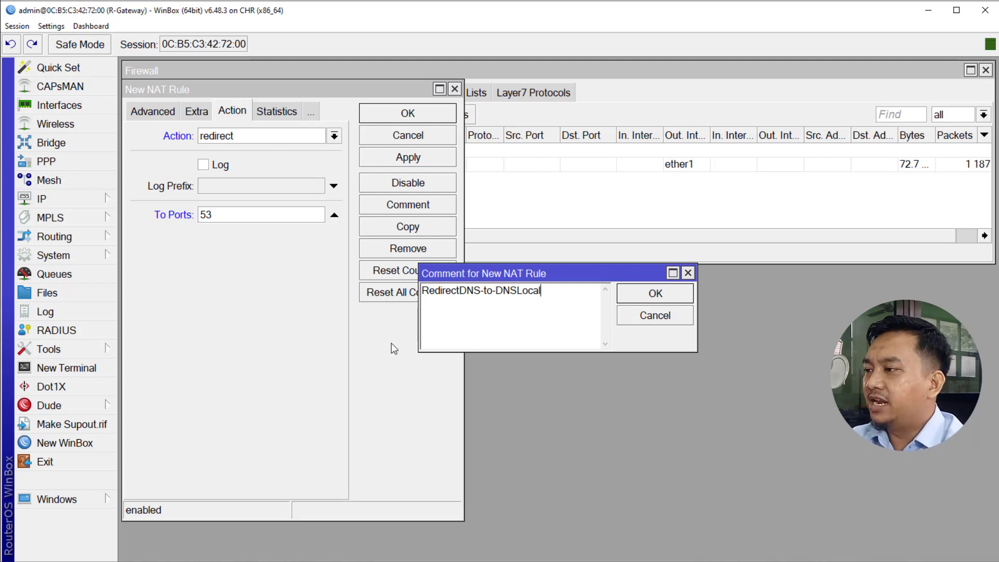
{"action": "left_click", "coordinate": [656, 300]}
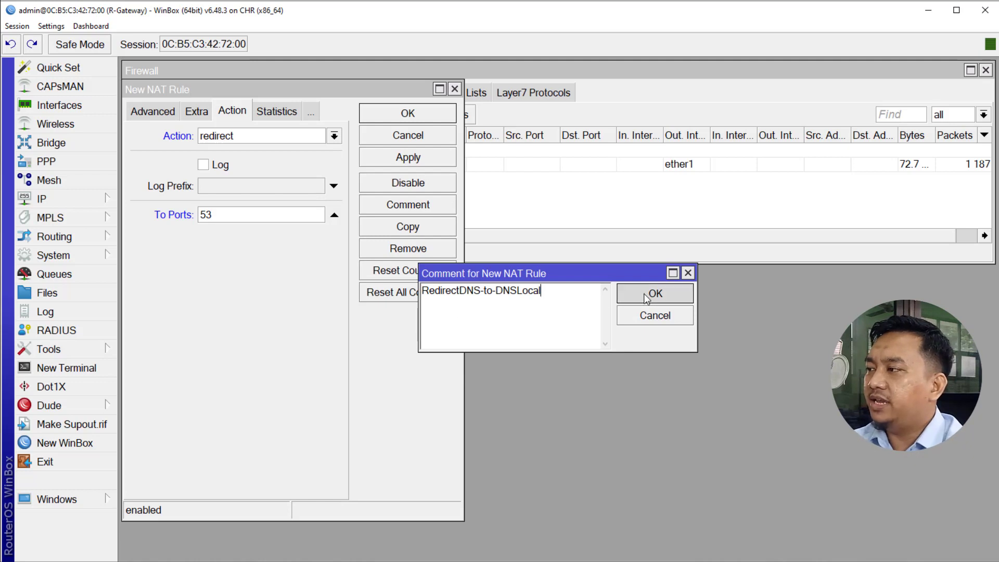
{"action": "left_click", "coordinate": [416, 158]}
{"action": "left_click", "coordinate": [415, 117]}
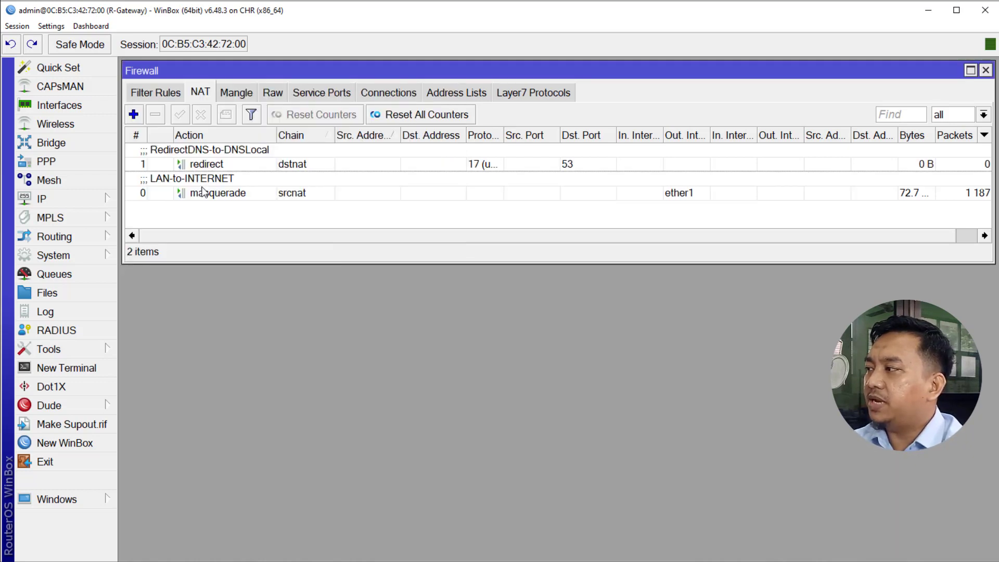
Close the Firewall window and open R-Gateway's DNS cache from the IP DNS settings
{"action": "left_click", "coordinate": [207, 164]}
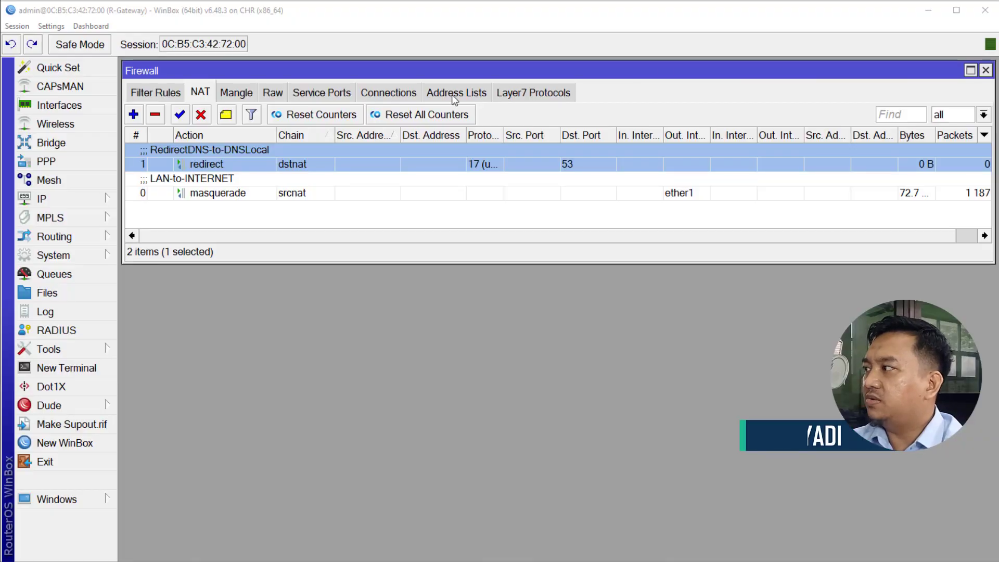
{"action": "left_click", "coordinate": [985, 70]}
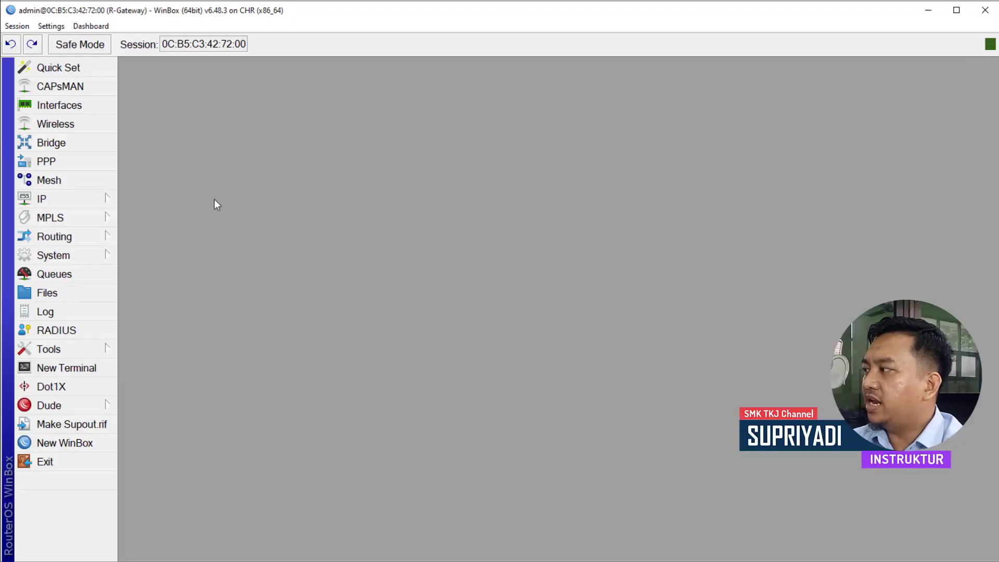
{"action": "left_click", "coordinate": [77, 204]}
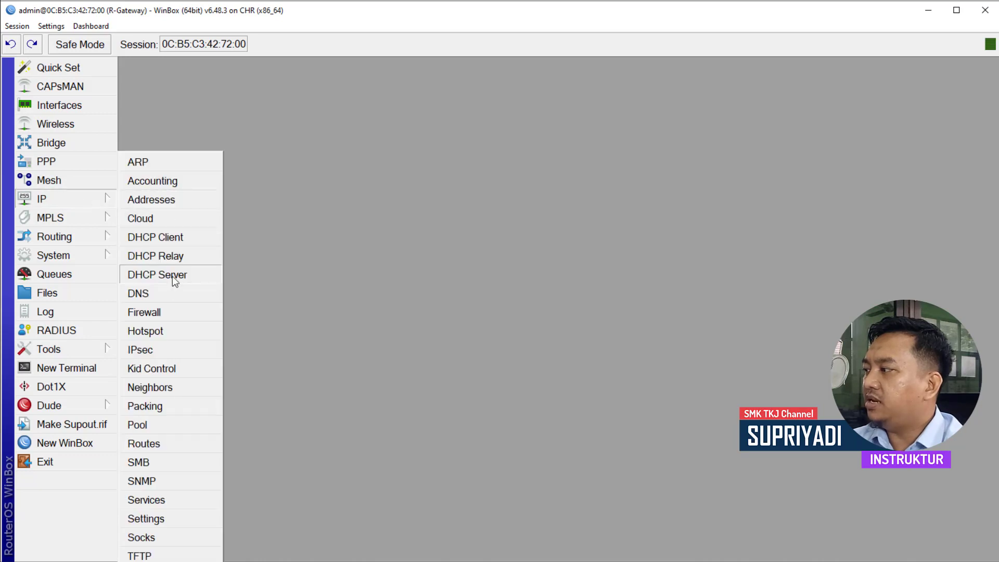
{"action": "left_click", "coordinate": [173, 293]}
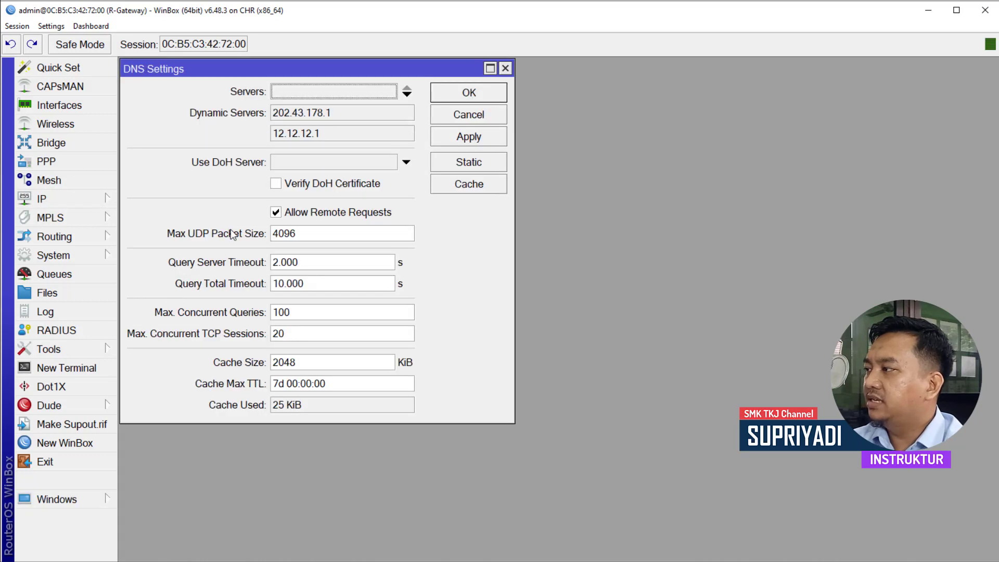
{"action": "left_click", "coordinate": [469, 184]}
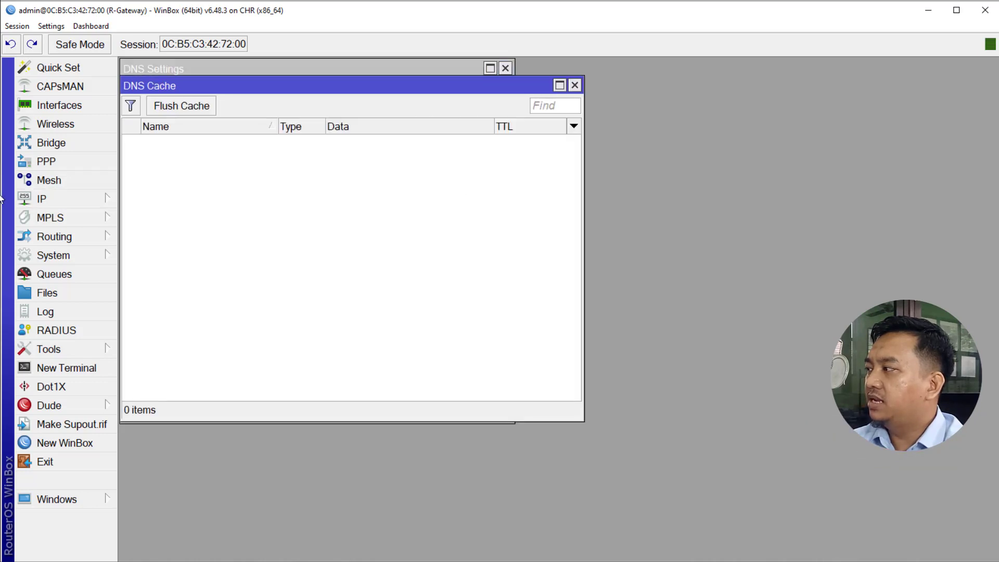
Narrow the WinBox window, open PC-1's console from GNS3, and arrange it beside the DNS Cache
{"action": "left_click_drag", "start_coordinate": [2, 198], "coordinate": [526, 233]}
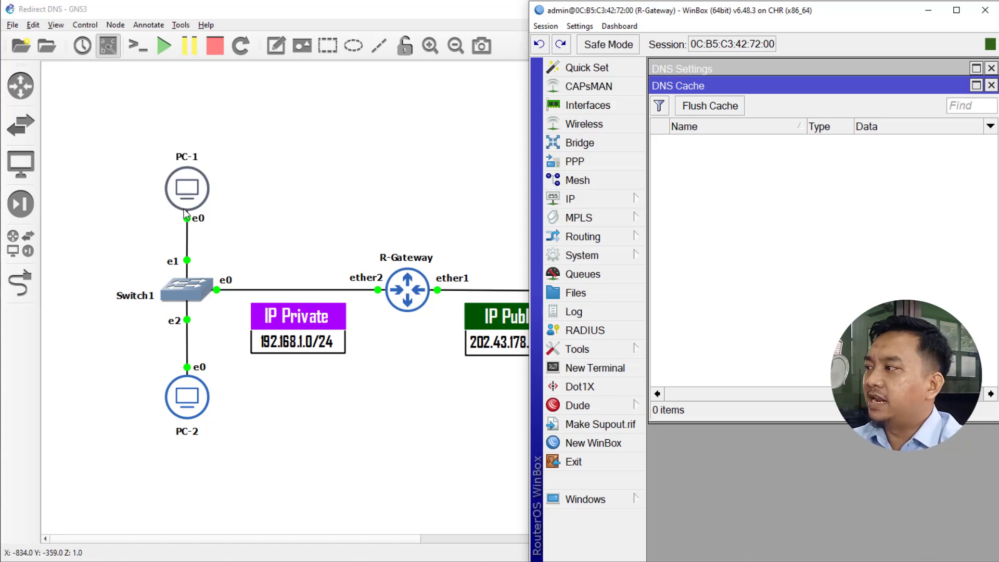
{"action": "right_click", "coordinate": [188, 185]}
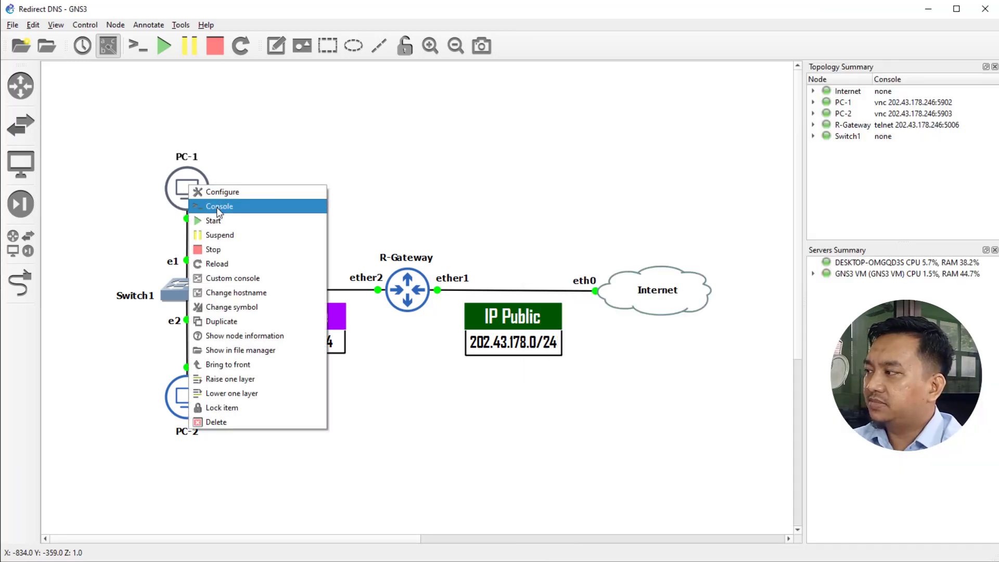
{"action": "left_click", "coordinate": [216, 207]}
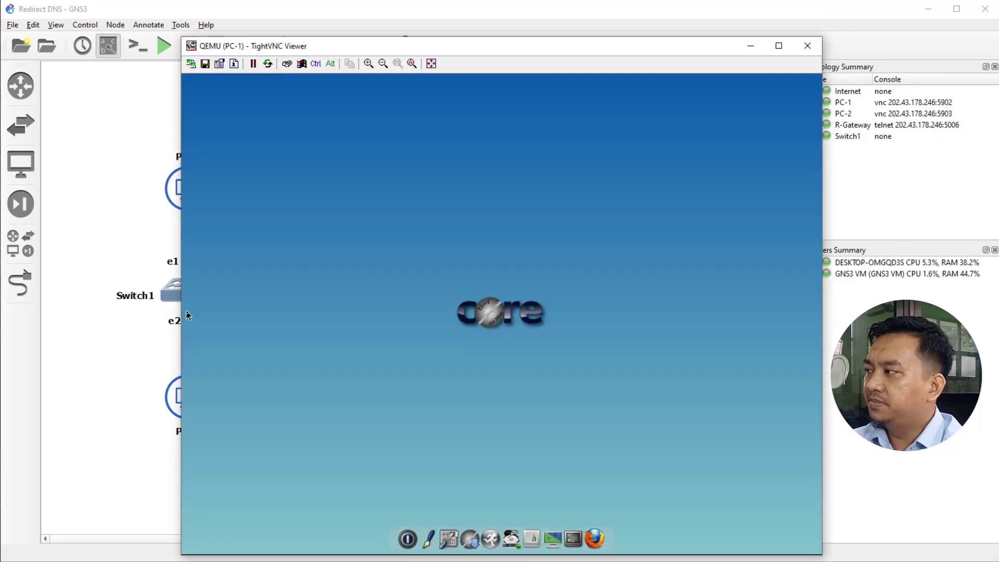
{"action": "left_click_drag", "start_coordinate": [425, 47], "coordinate": [284, 39]}
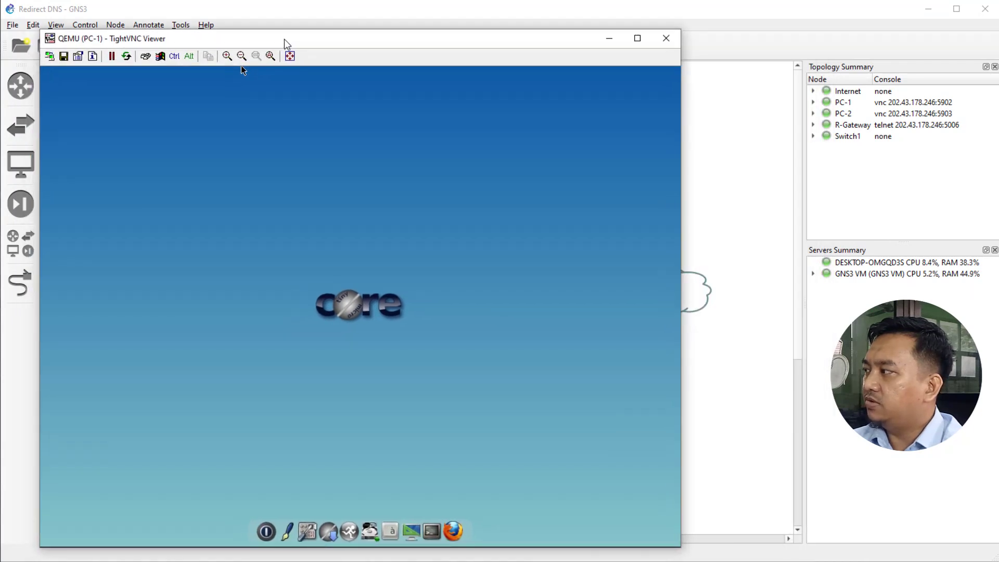
{"action": "left_click", "coordinate": [208, 561]}
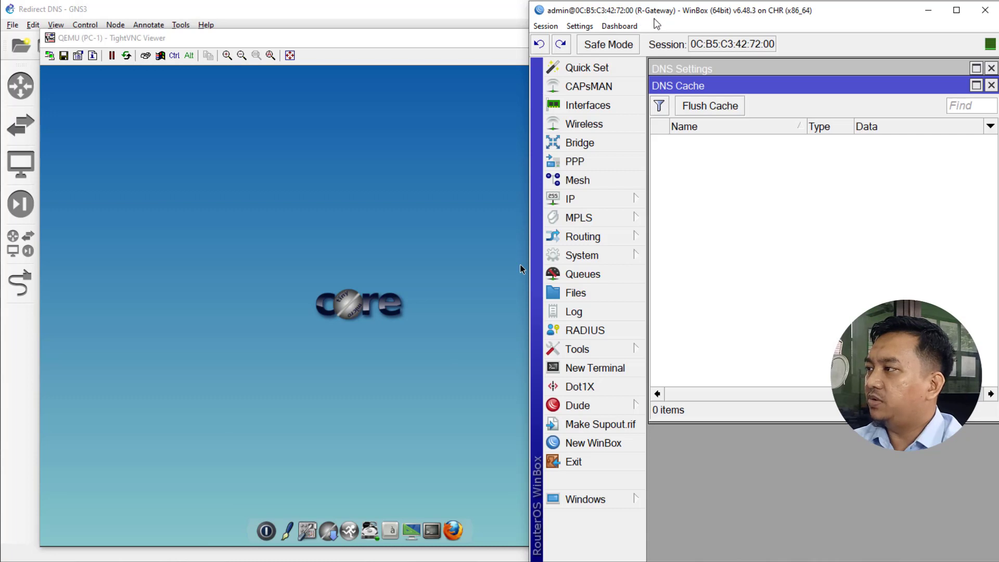
Maximize Firefox in the PC-1 console and load detik.com
{"action": "left_click", "coordinate": [367, 41]}
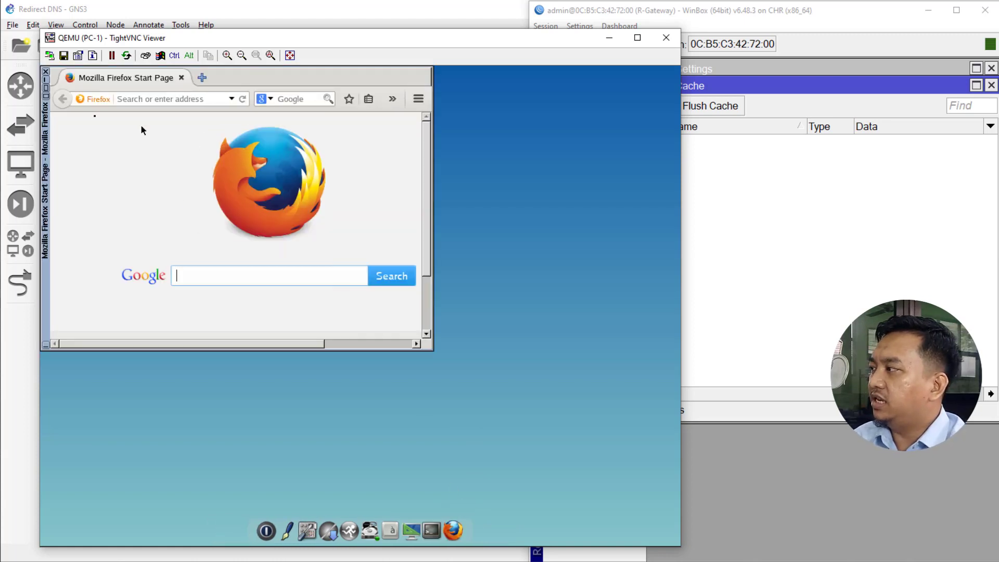
{"action": "left_click", "coordinate": [44, 88]}
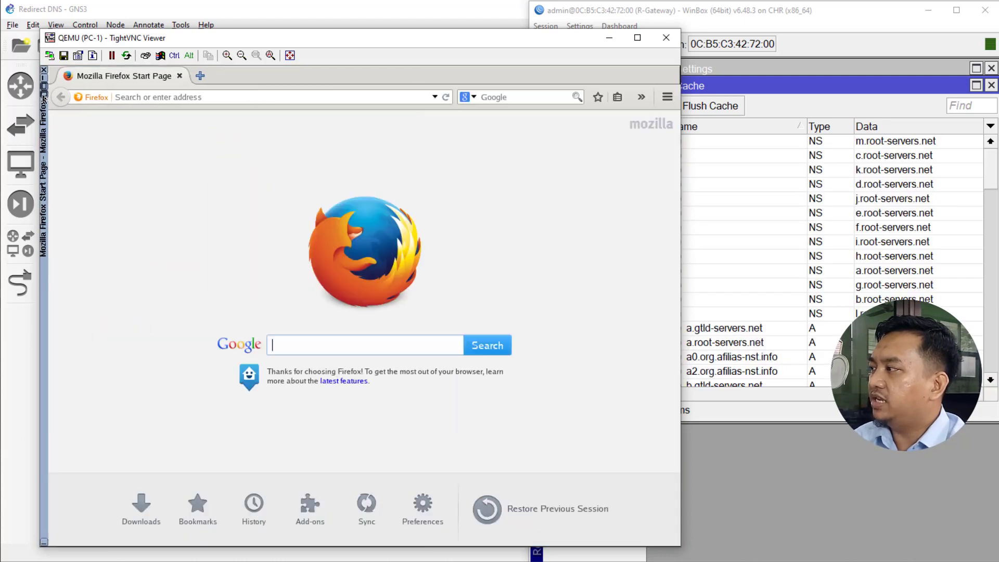
{"action": "left_click", "coordinate": [216, 96]}
{"action": "type", "text": "det"}
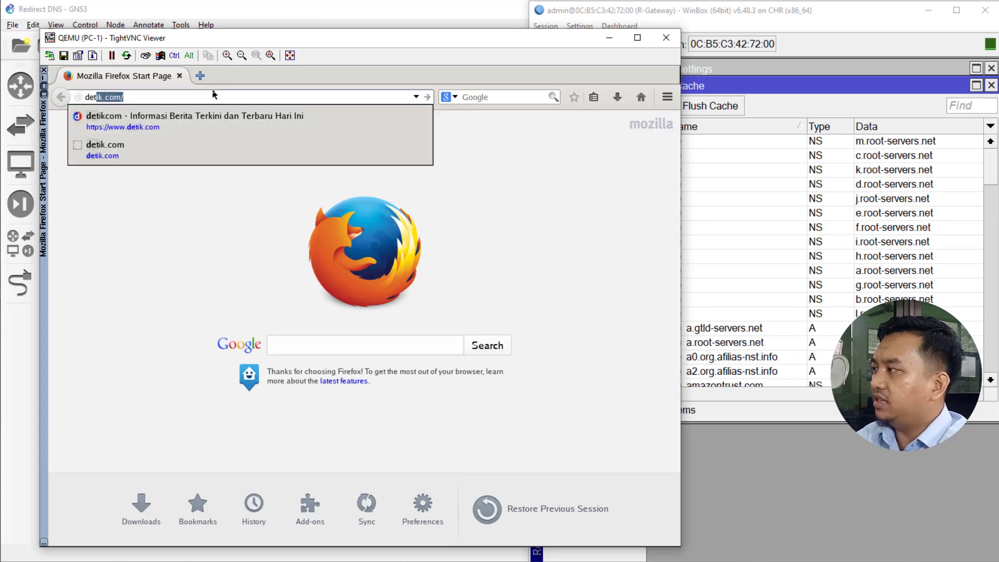
{"action": "key", "text": "Return"}
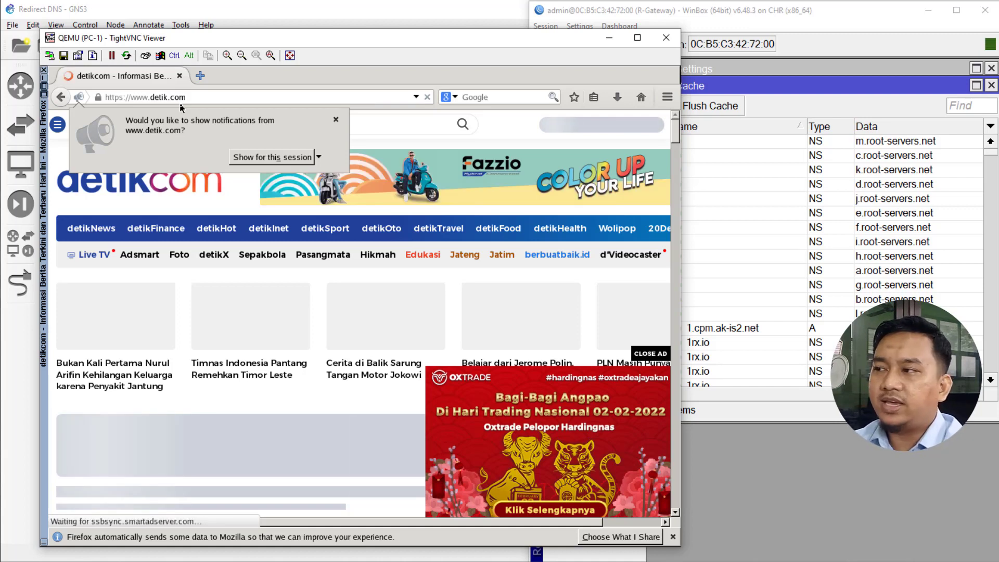
Widen the WinBox window and filter R-Gateway's DNS cache to entries whose name contains detik.com
{"action": "left_click", "coordinate": [632, 9]}
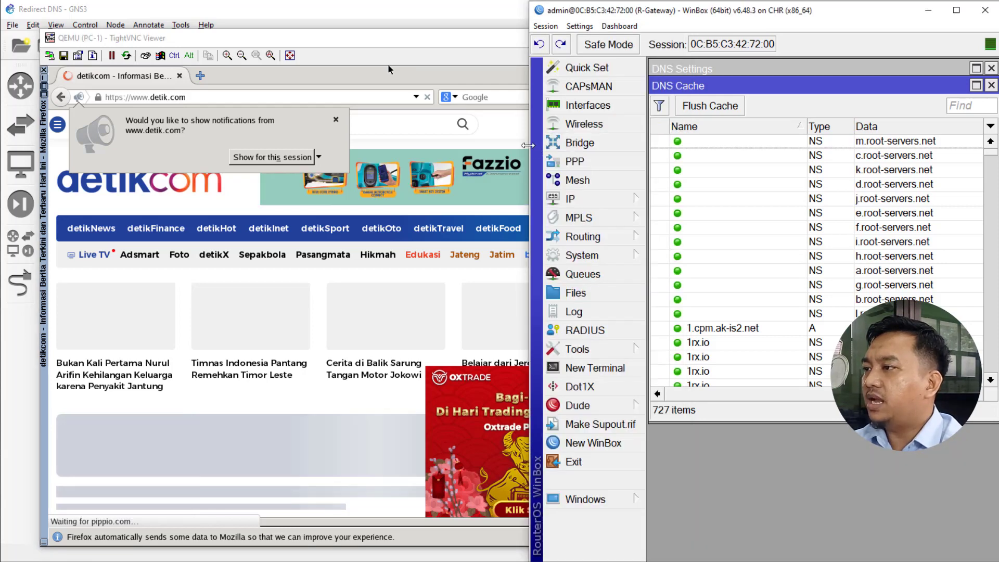
{"action": "left_click_drag", "start_coordinate": [529, 148], "coordinate": [213, 149]}
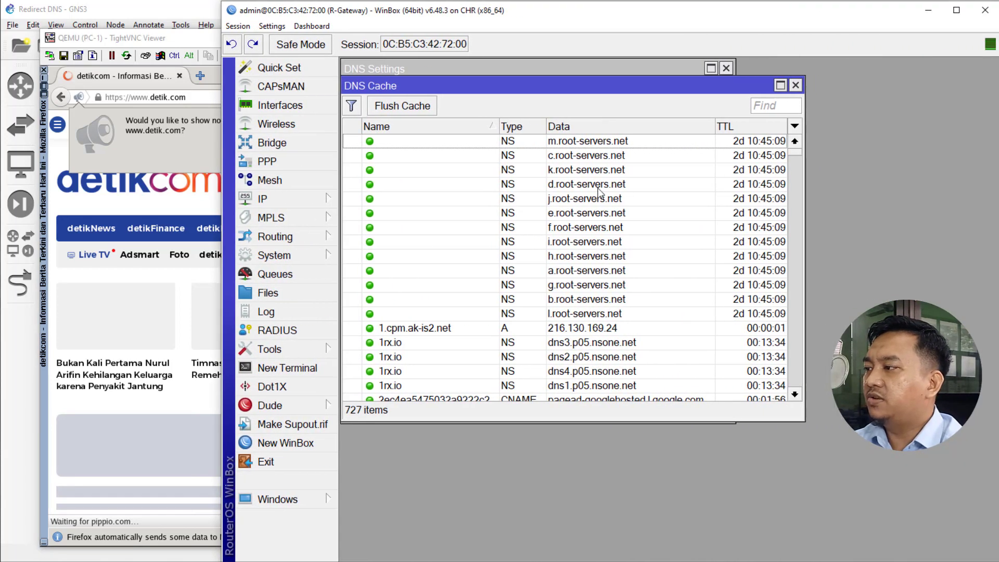
{"action": "left_click", "coordinate": [415, 273]}
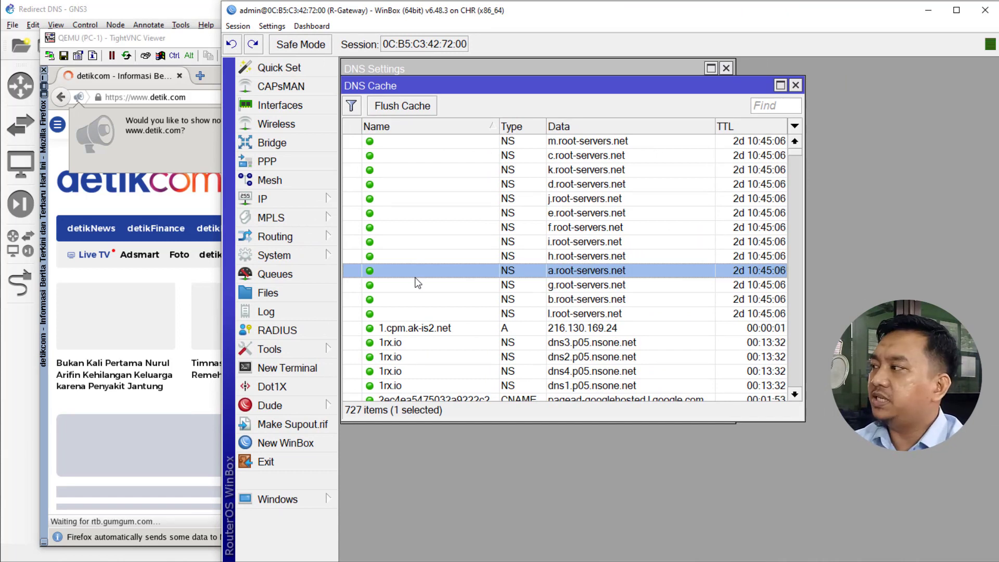
{"action": "left_click", "coordinate": [351, 105]}
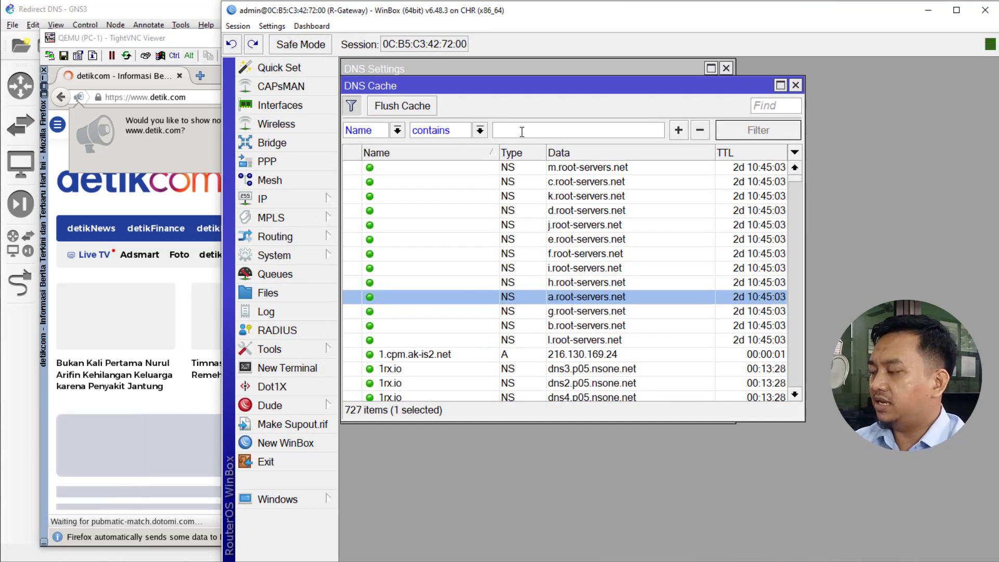
{"action": "type", "text": "detik"}
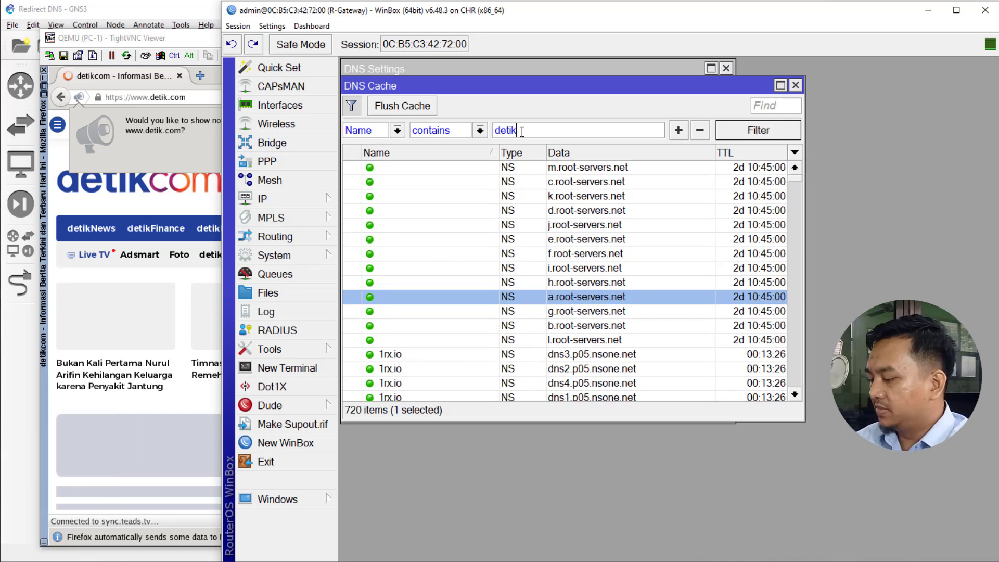
{"action": "type", "text": ".com"}
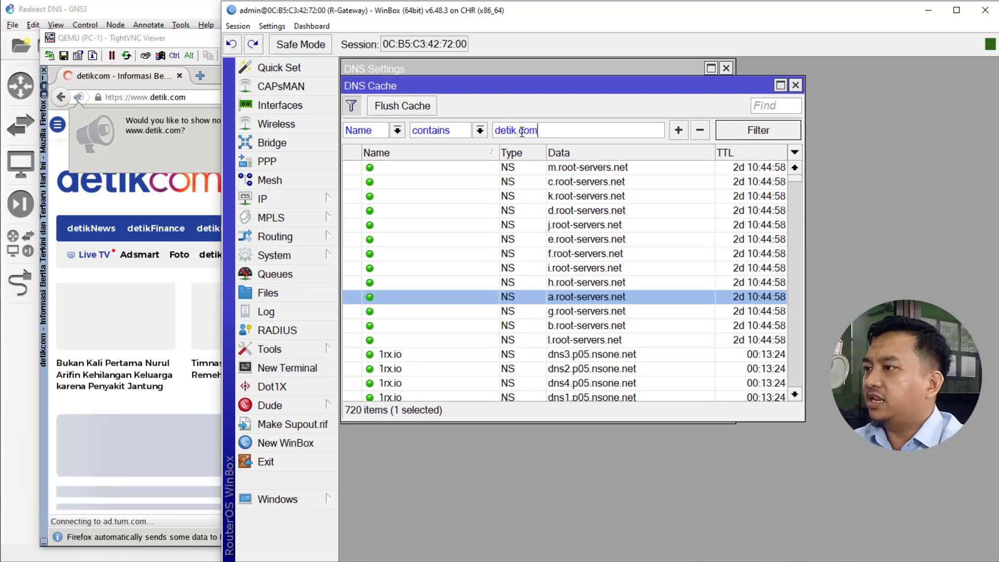
{"action": "left_click", "coordinate": [768, 133]}
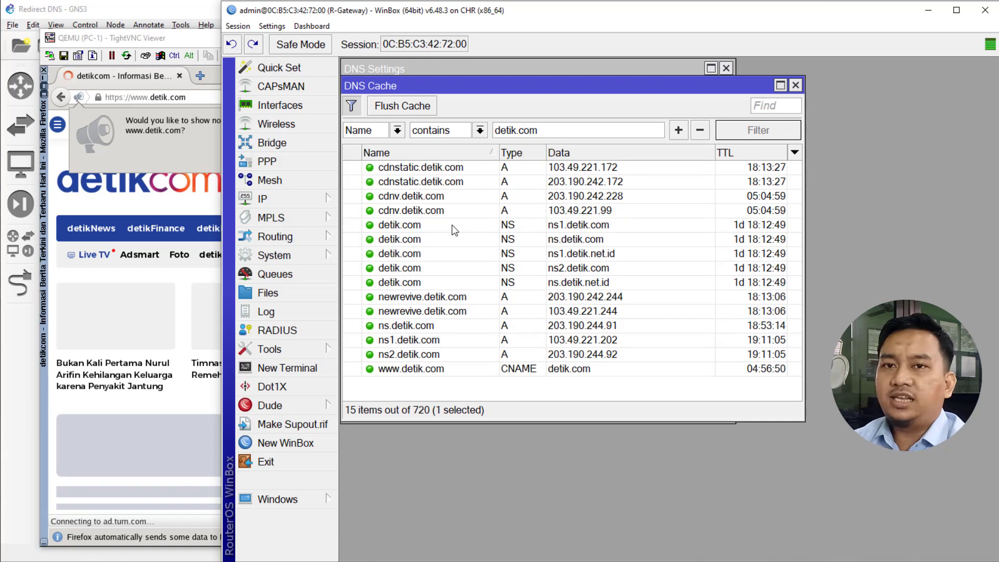